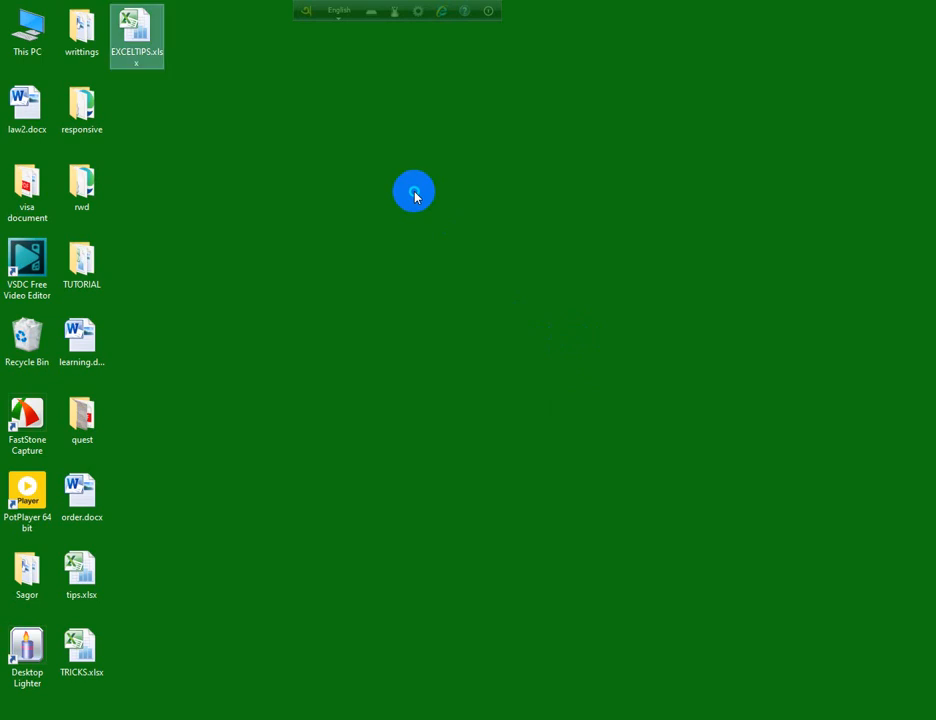
# - Refresh the desktop and open the EXCELTIPS.xlsx workbook
pyautogui.rightClick(415, 191)
pyautogui.click(441, 236)
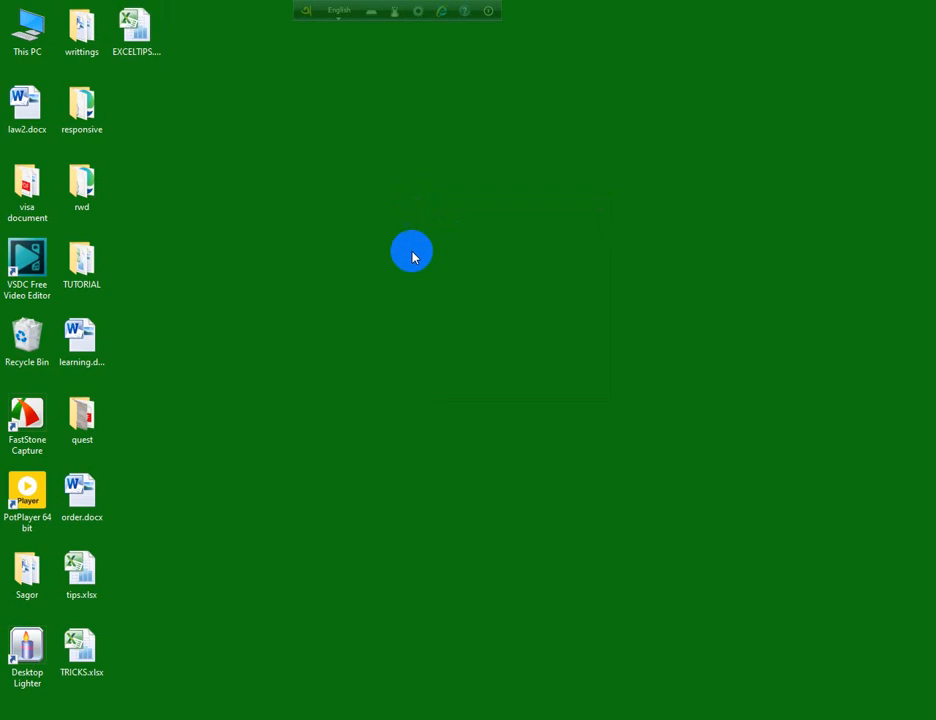
pyautogui.doubleClick(137, 32)
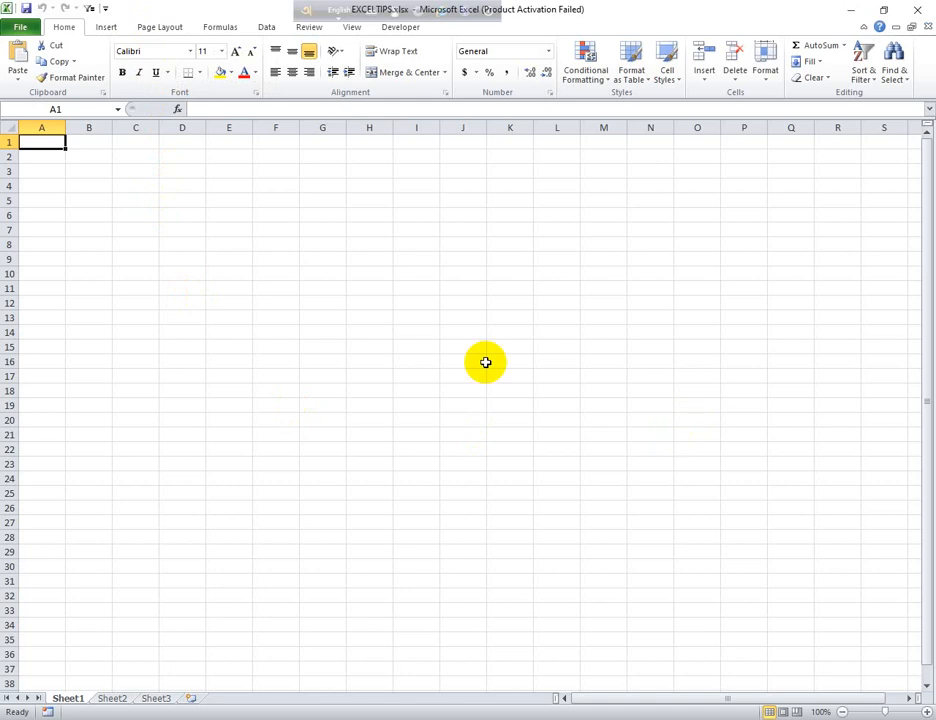
pyautogui.click(376, 303)
pyautogui.click(402, 301)
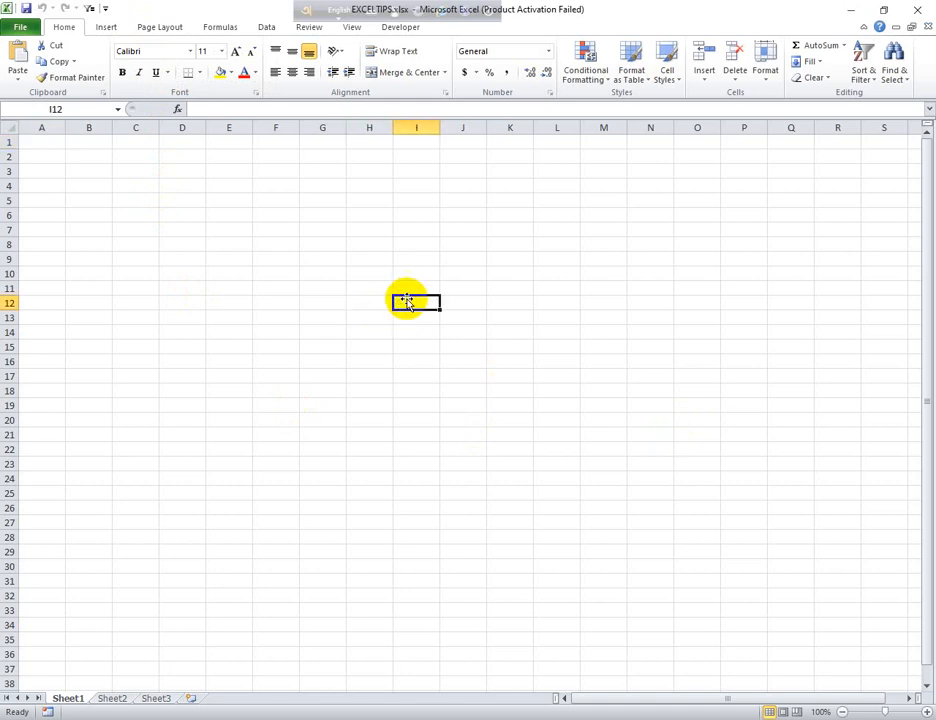
pyautogui.click(410, 288)
pyautogui.click(384, 287)
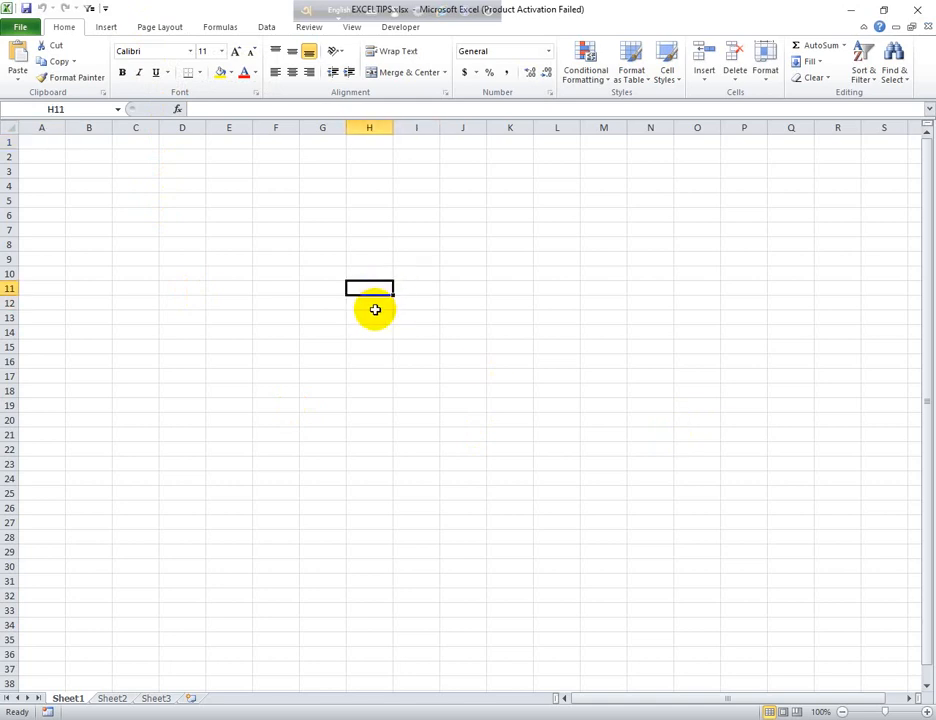
pyautogui.click(370, 306)
pyautogui.click(370, 288)
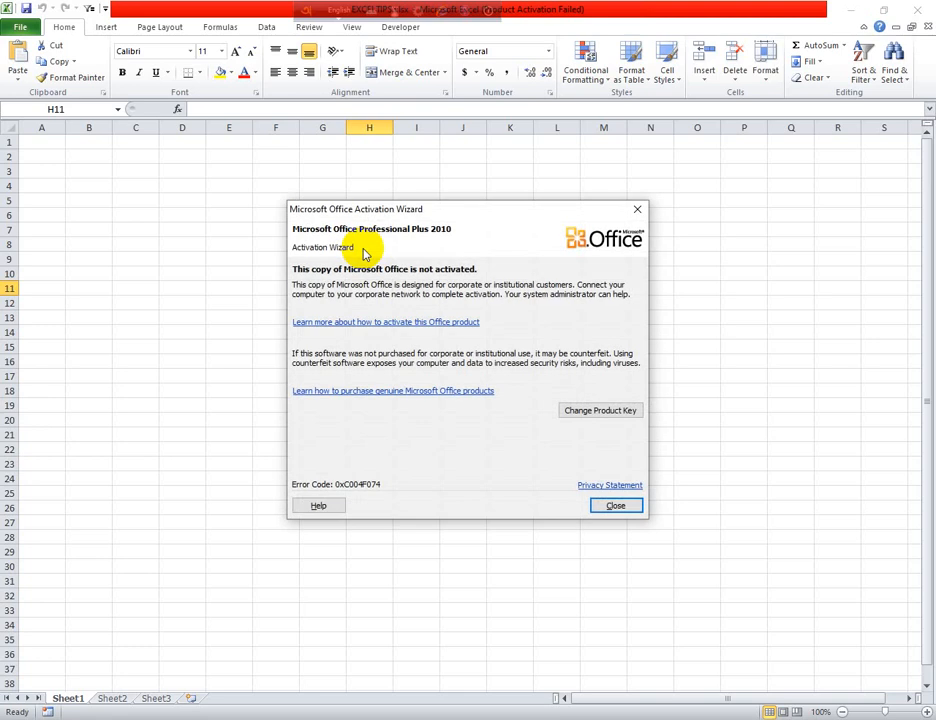
# - Dismiss the Microsoft Office Activation Wizard
pyautogui.click(638, 210)
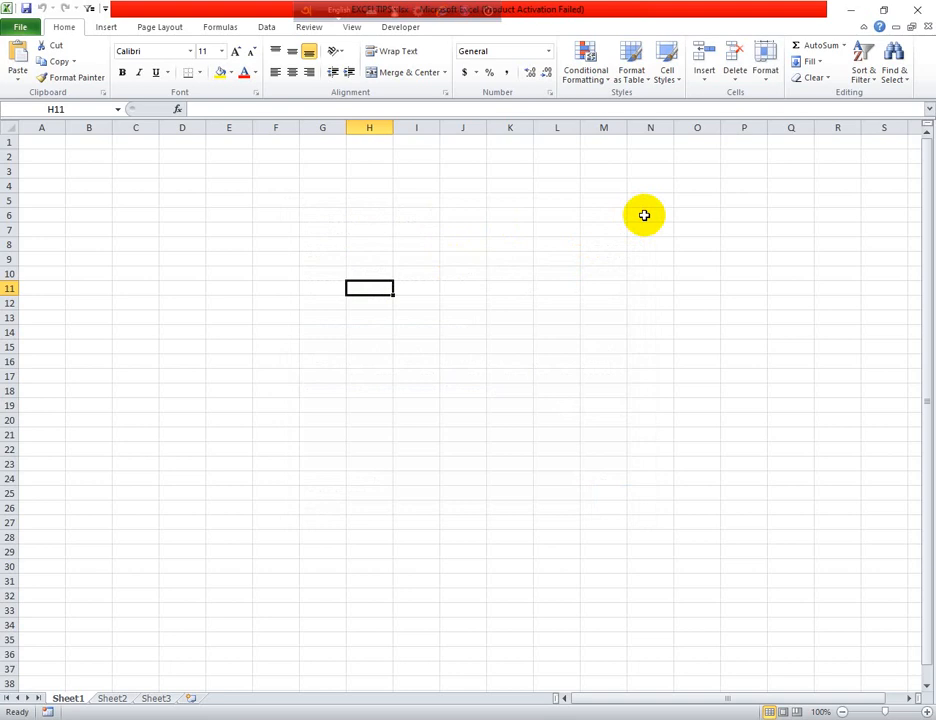
pyautogui.click(310, 236)
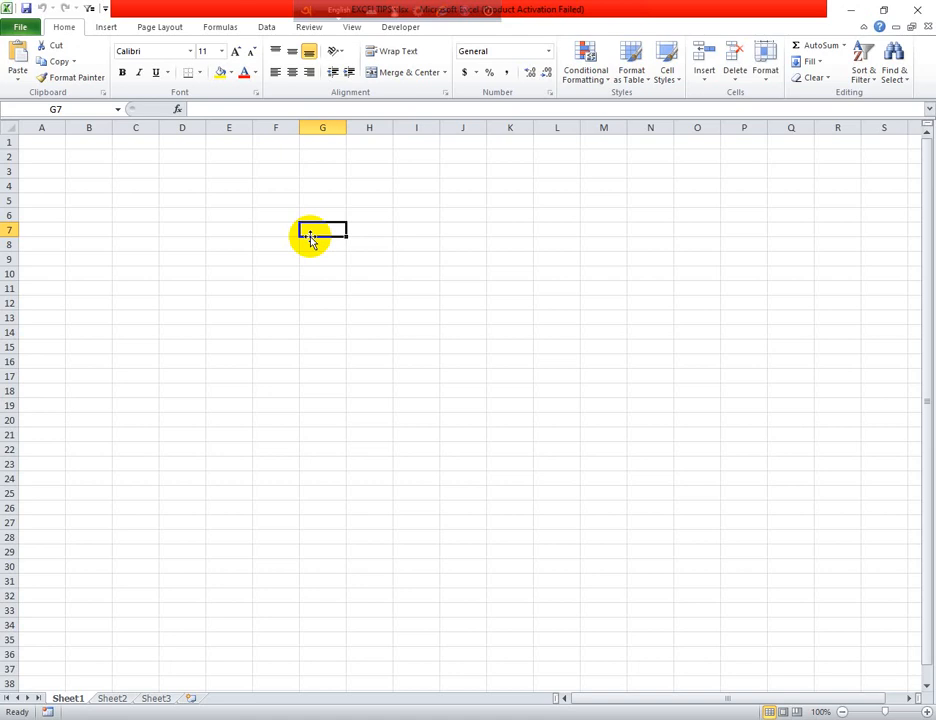
pyautogui.moveTo(284, 211); pyautogui.dragTo(514, 353)
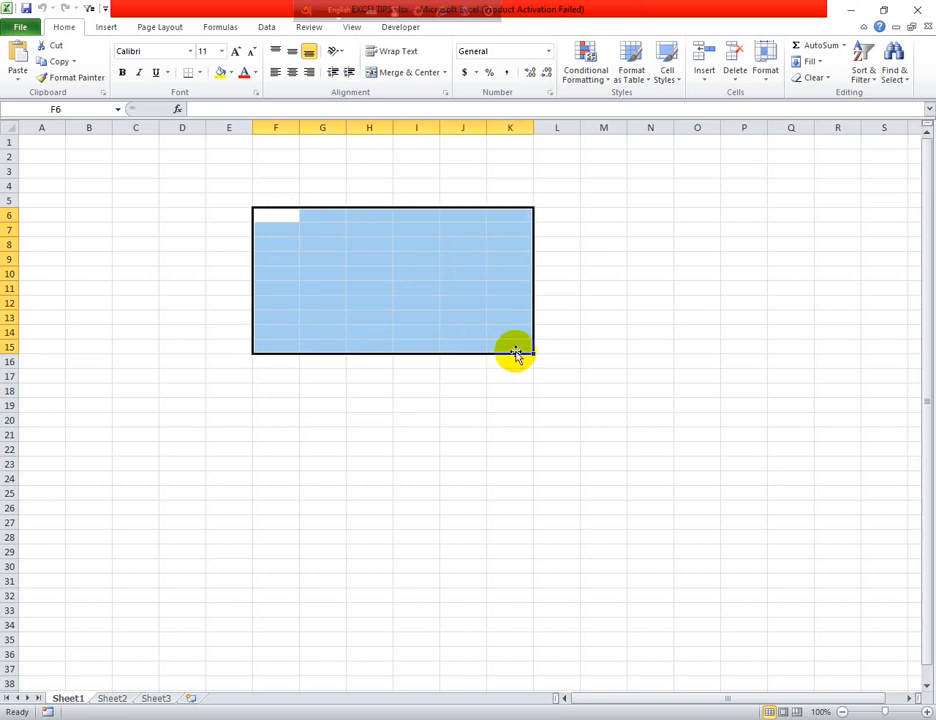
pyautogui.click(464, 290)
pyautogui.click(412, 260)
pyautogui.click(336, 257)
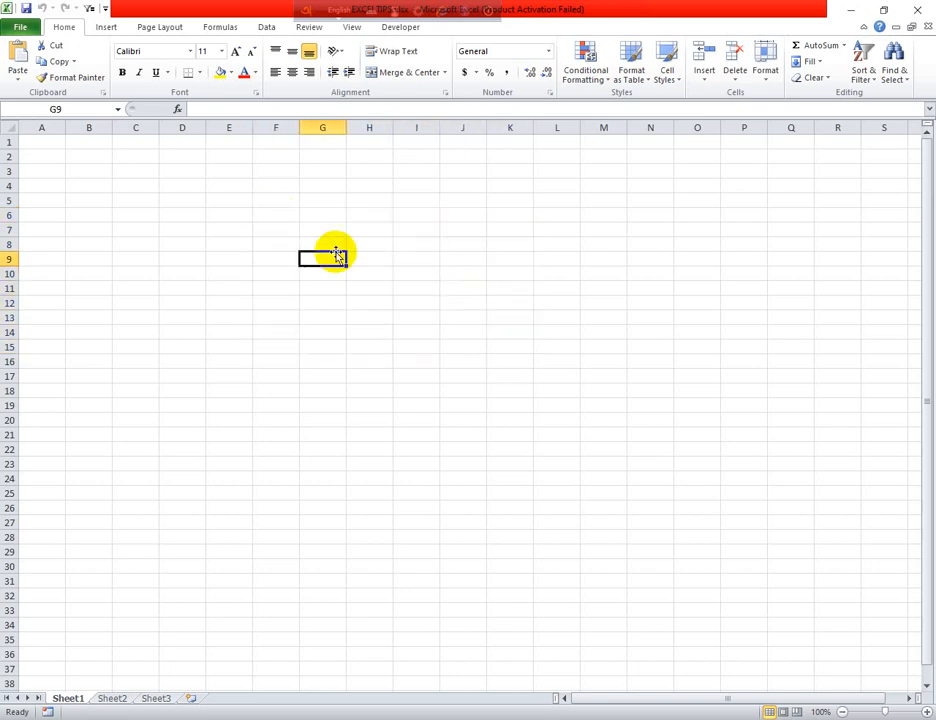
pyautogui.click(326, 211)
pyautogui.click(363, 217)
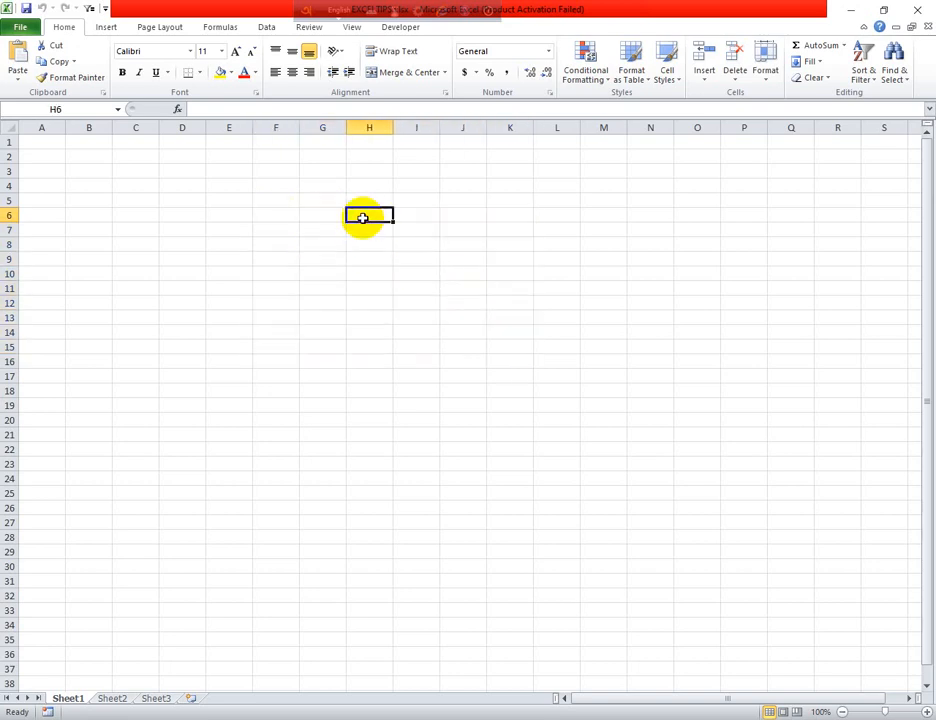
pyautogui.click(418, 215)
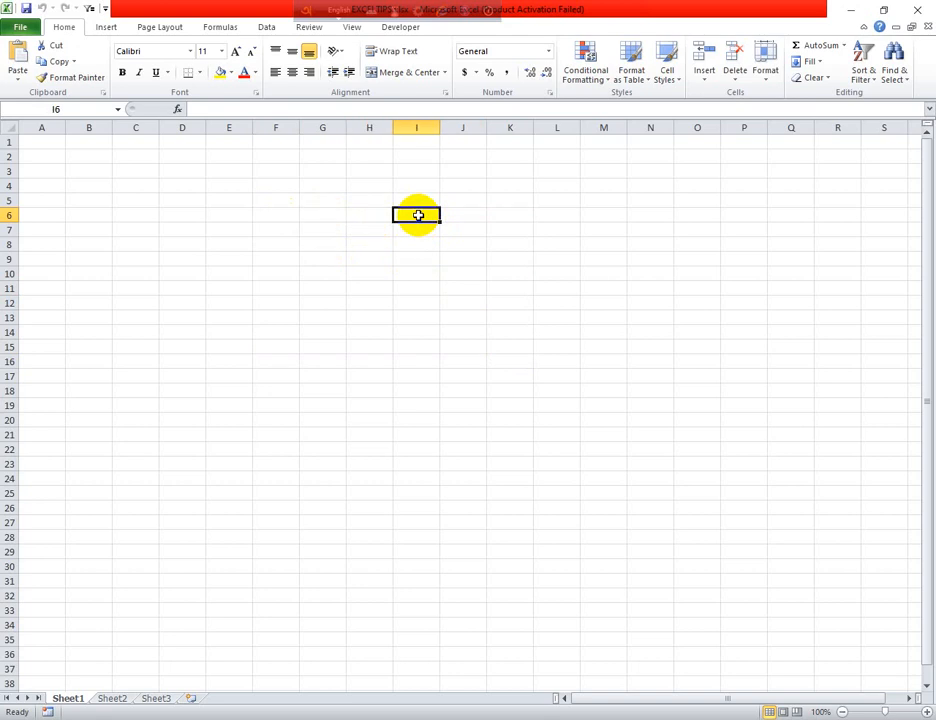
pyautogui.click(336, 214)
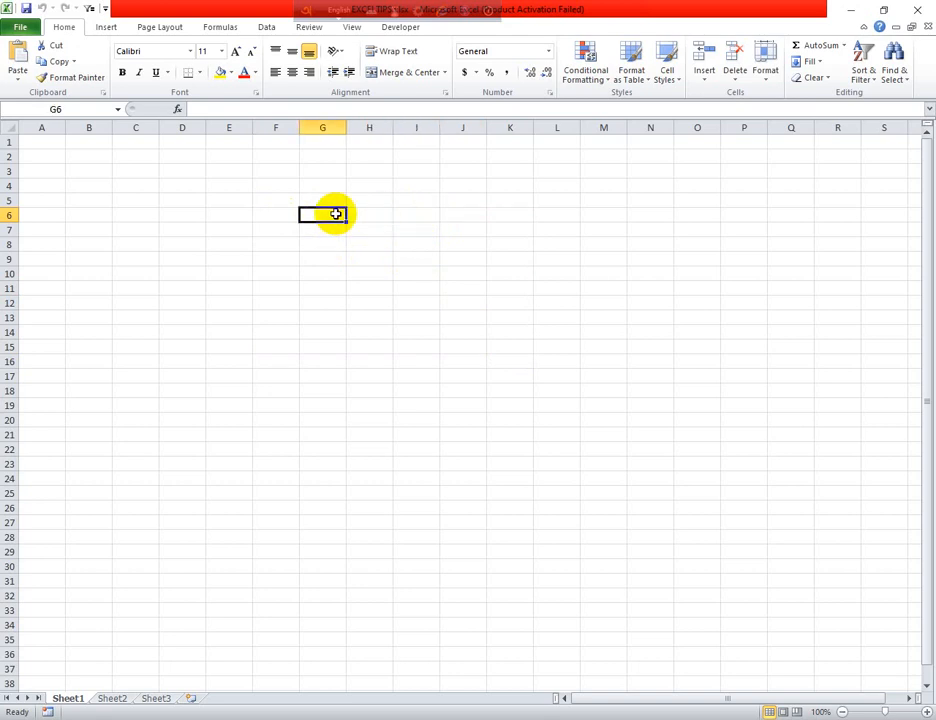
pyautogui.click(351, 217)
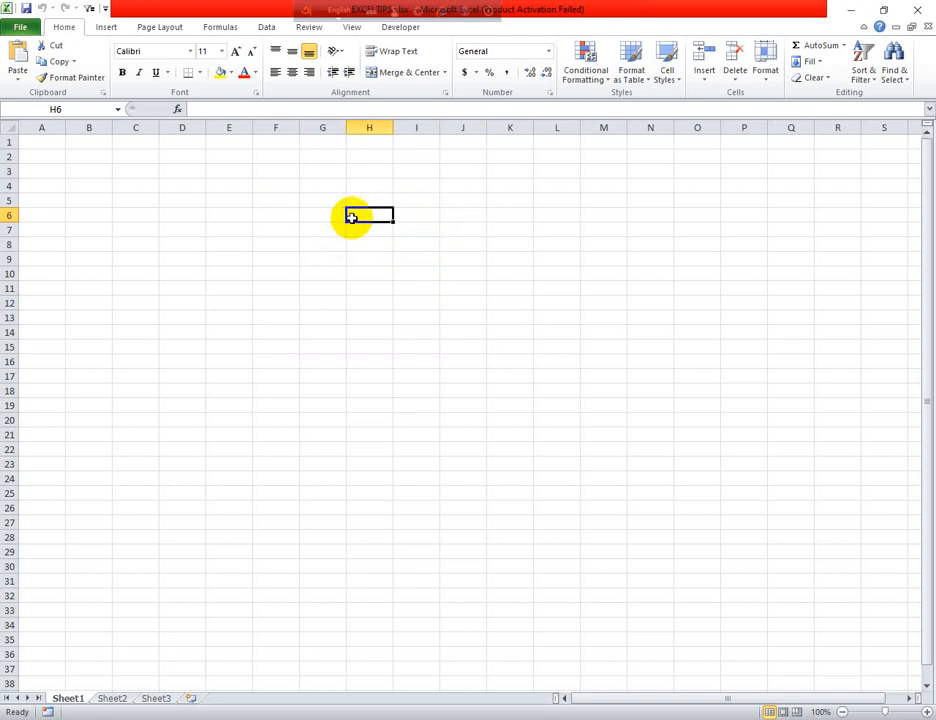
pyautogui.click(414, 256)
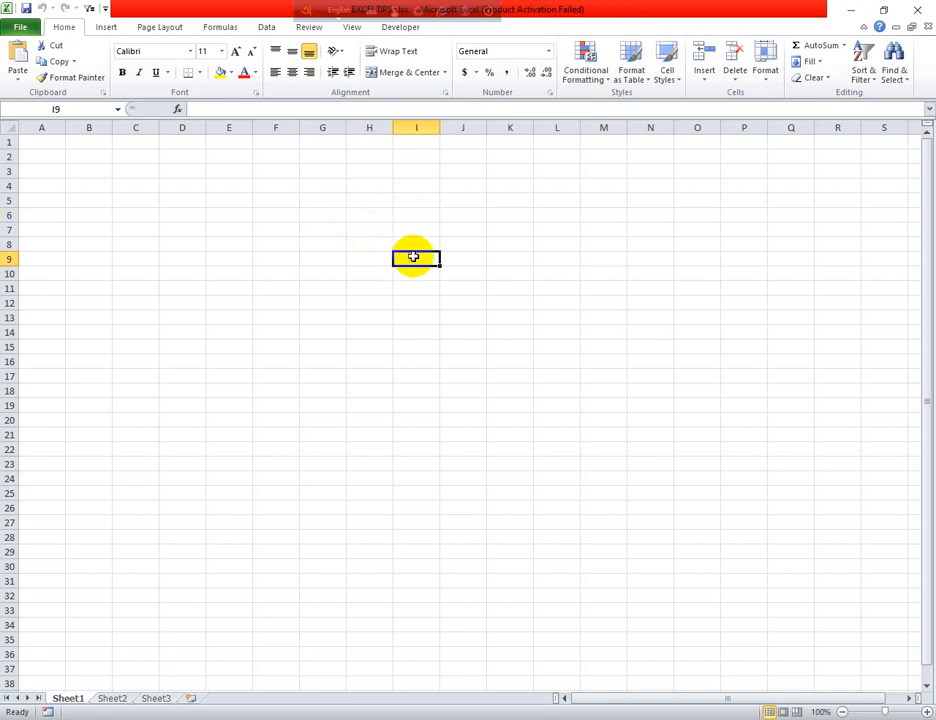
pyautogui.click(410, 231)
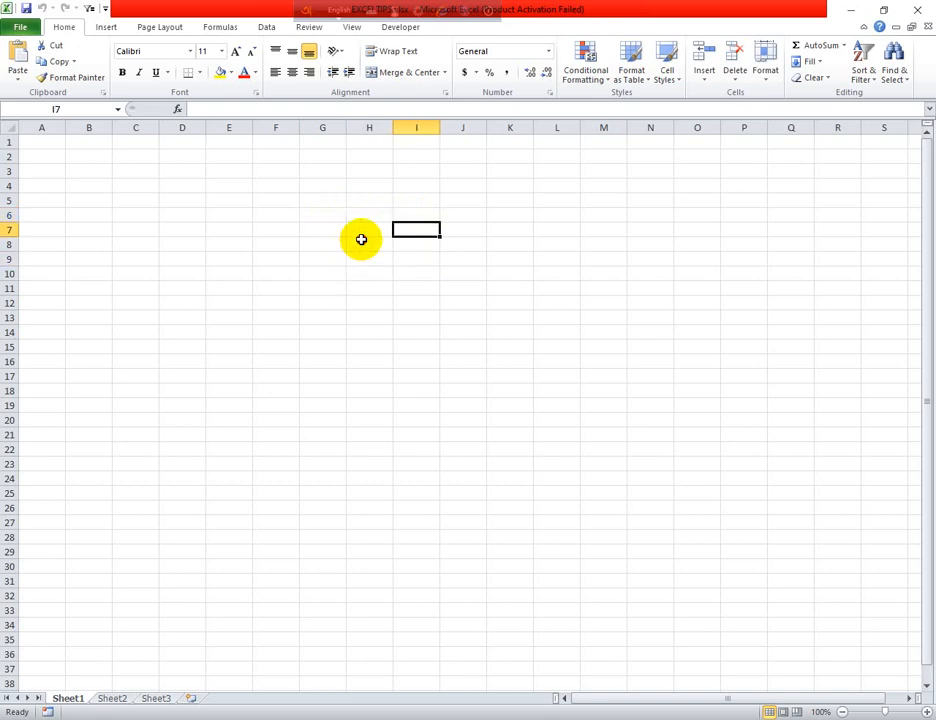
pyautogui.click(361, 240)
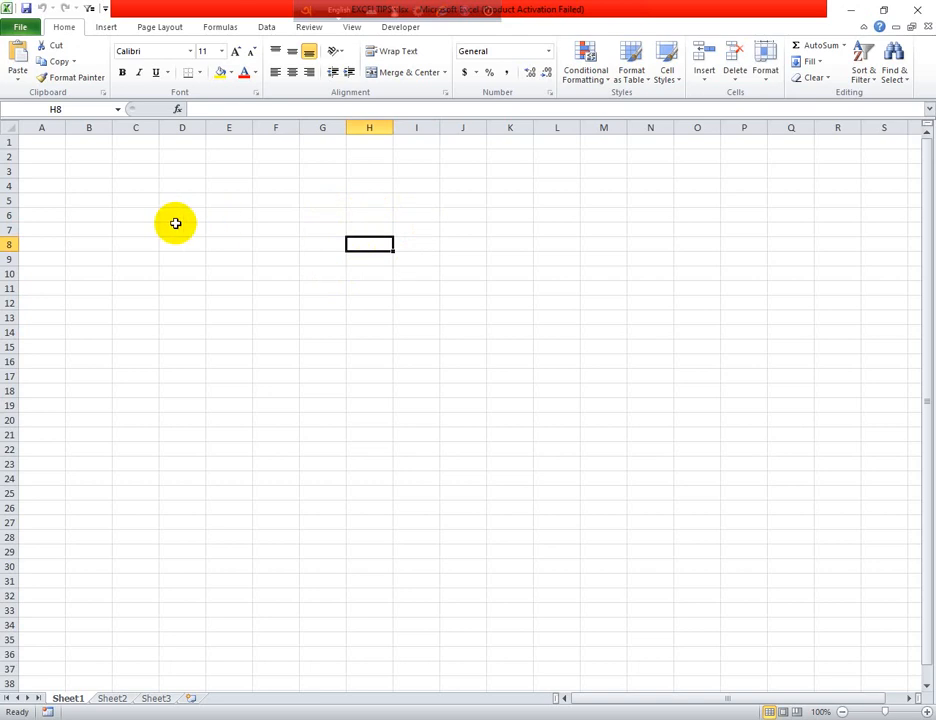
# - Enter the column headings NAME in cell D6 and ID in cell E6
pyautogui.click(175, 215)
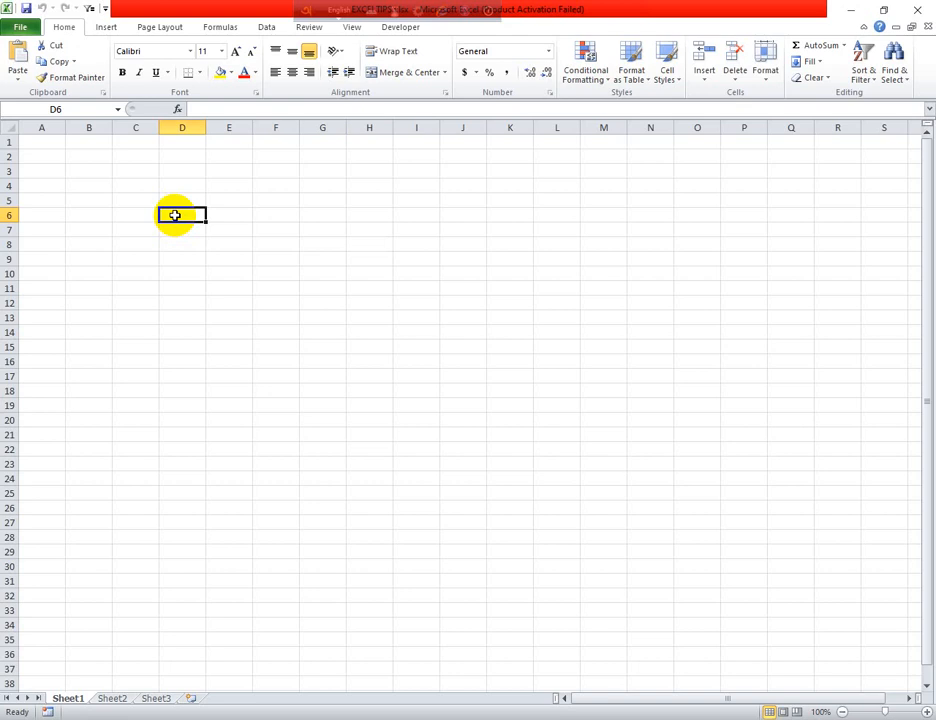
pyautogui.write('N')
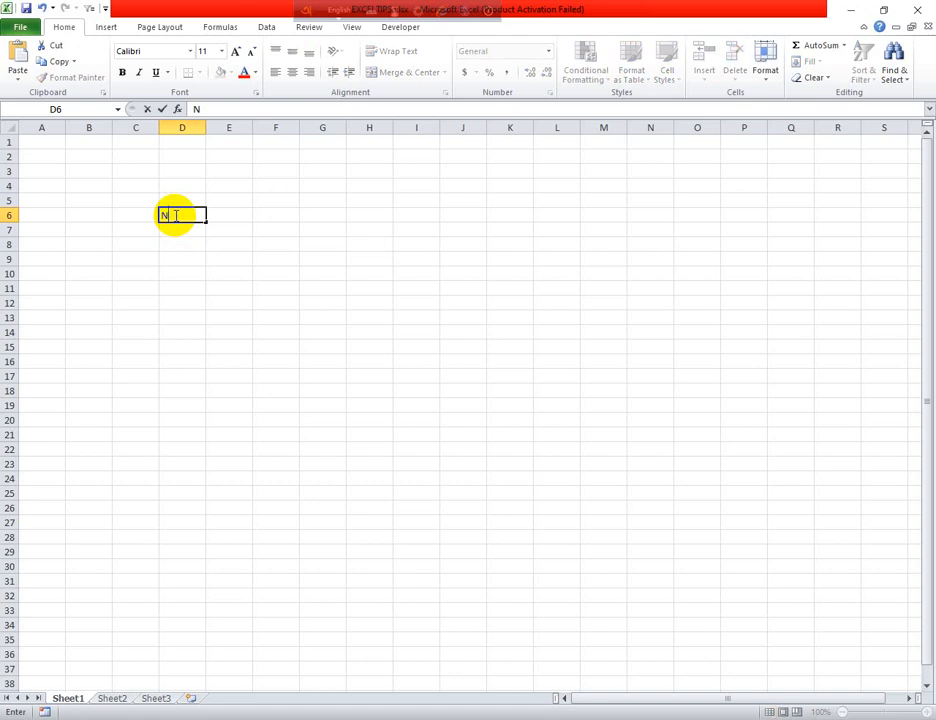
pyautogui.write('AME')
pyautogui.click(231, 215)
pyautogui.write('ID')
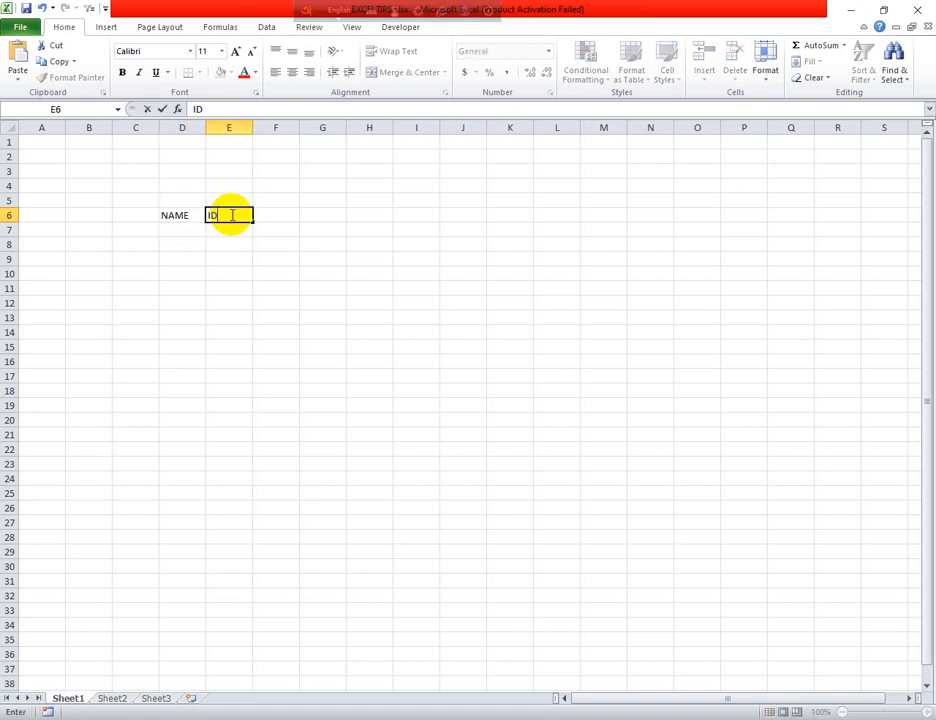
# - Enter the weekday headings SUN, MON, TUE, WED and THU in cells F6 through J6
pyautogui.click(282, 215)
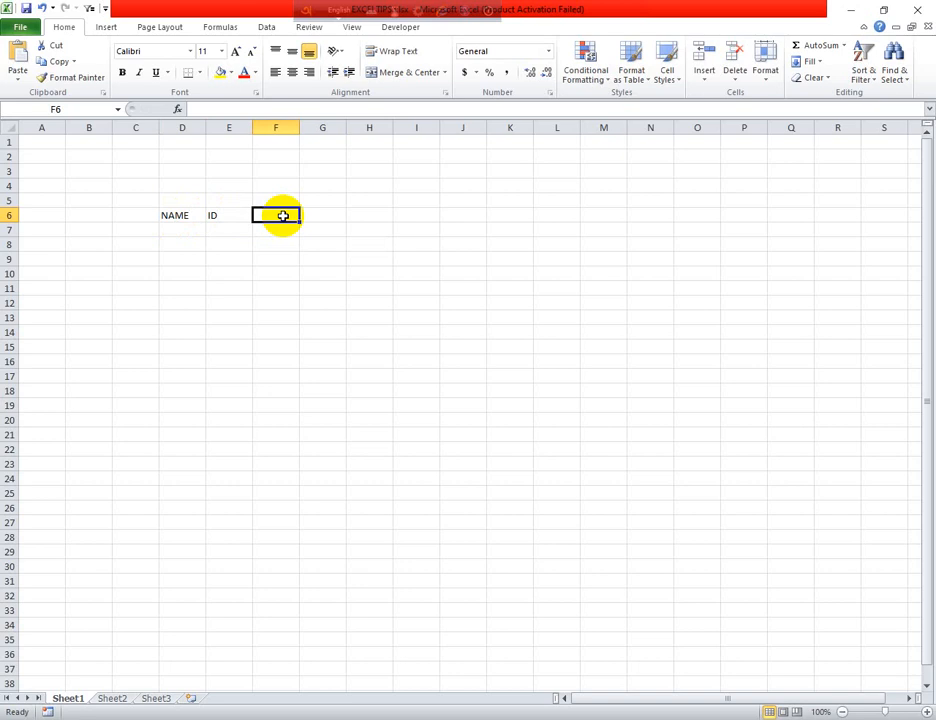
pyautogui.write('SUN')
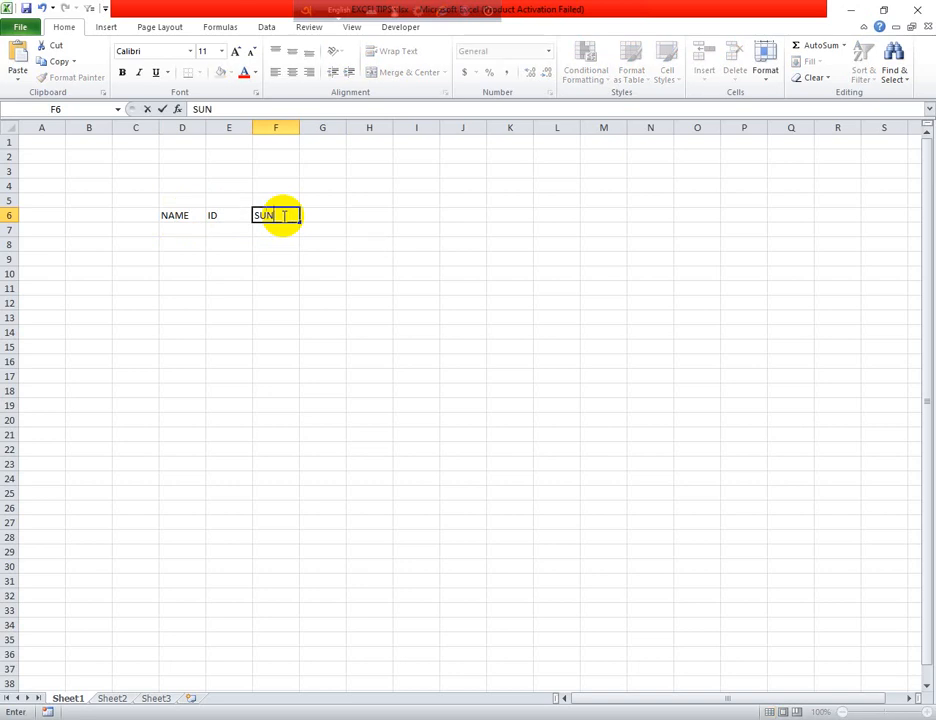
pyautogui.click(314, 221)
pyautogui.write('MON')
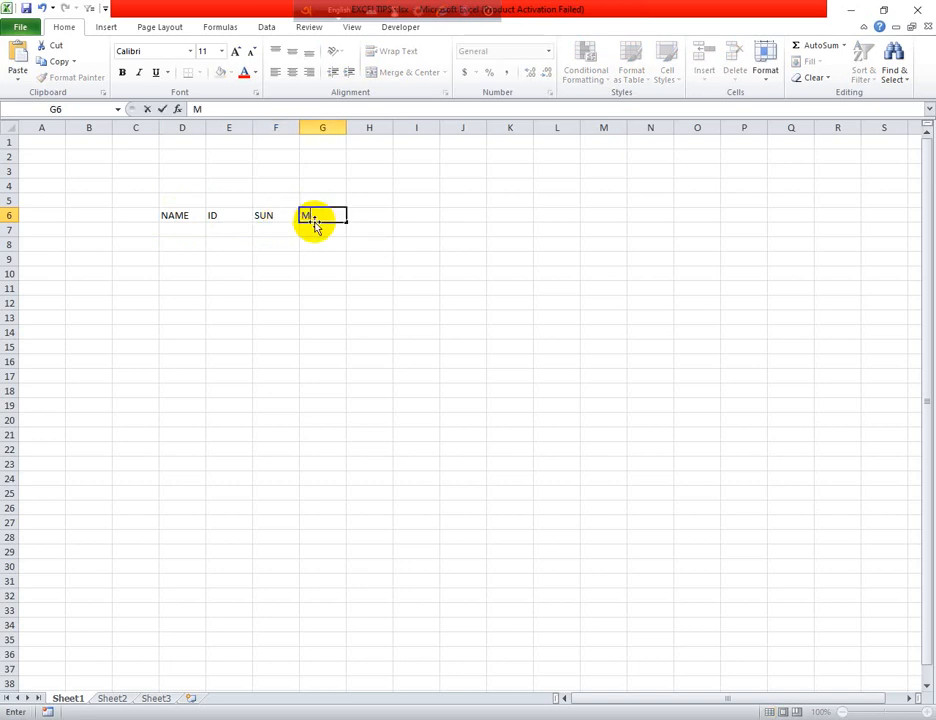
pyautogui.click(366, 216)
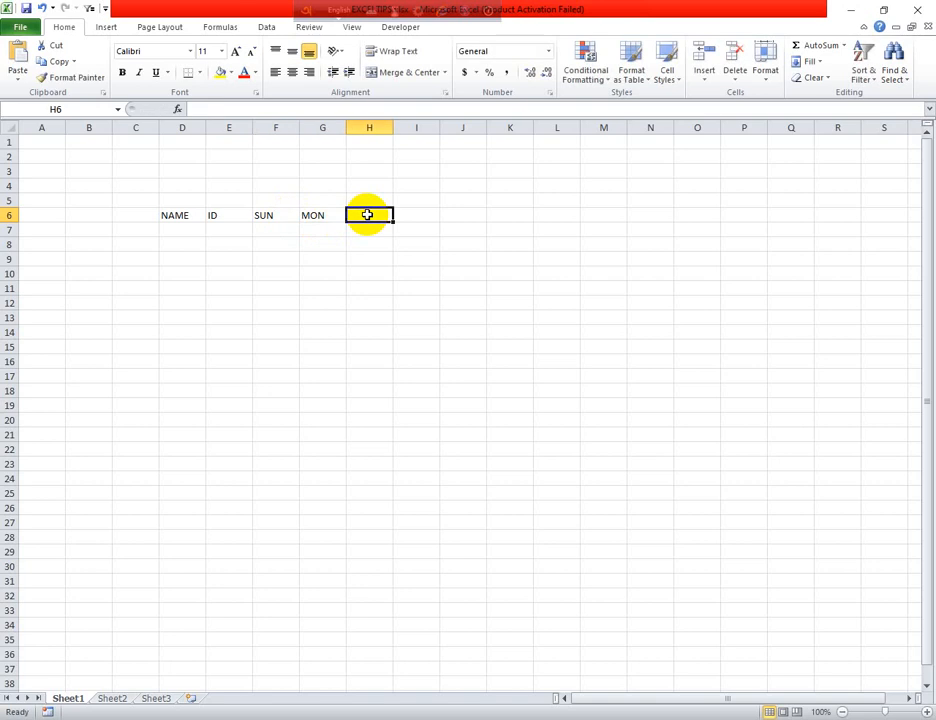
pyautogui.write('TUE')
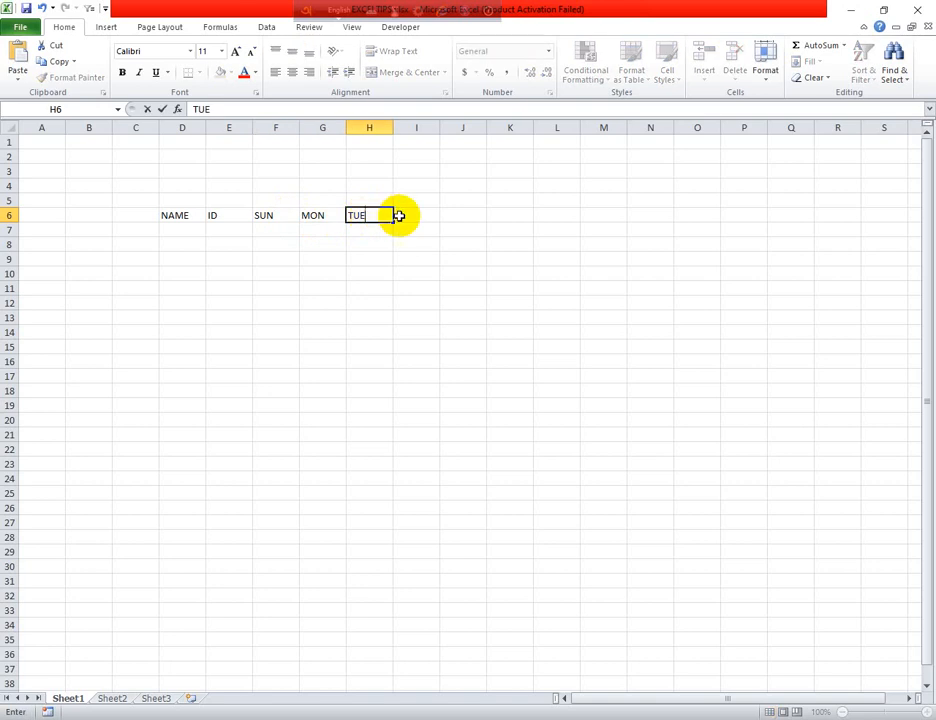
pyautogui.click(411, 215)
pyautogui.write('WED')
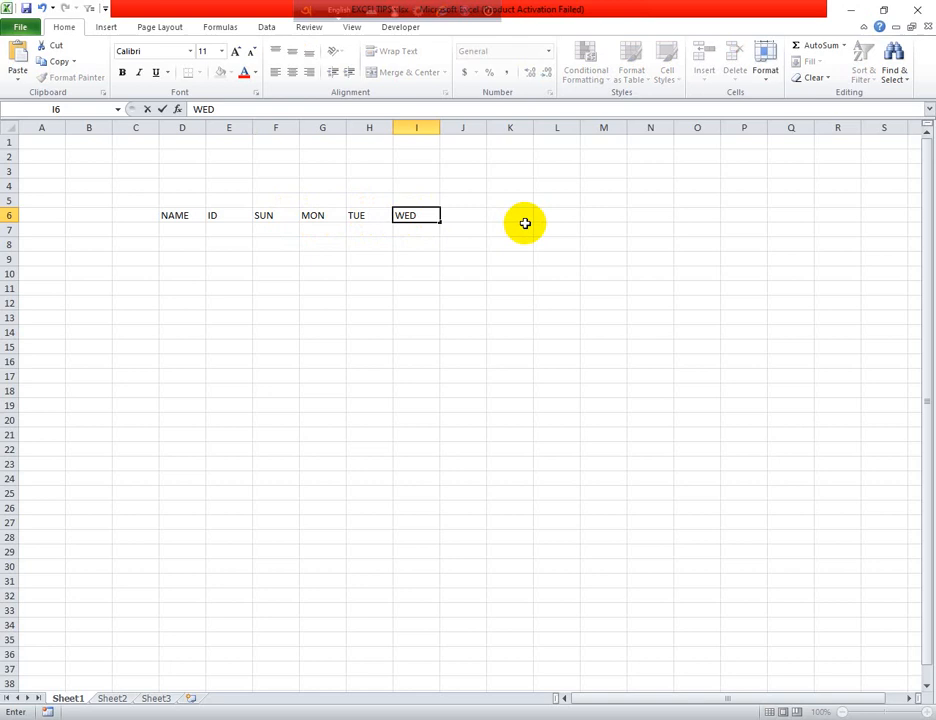
pyautogui.click(456, 218)
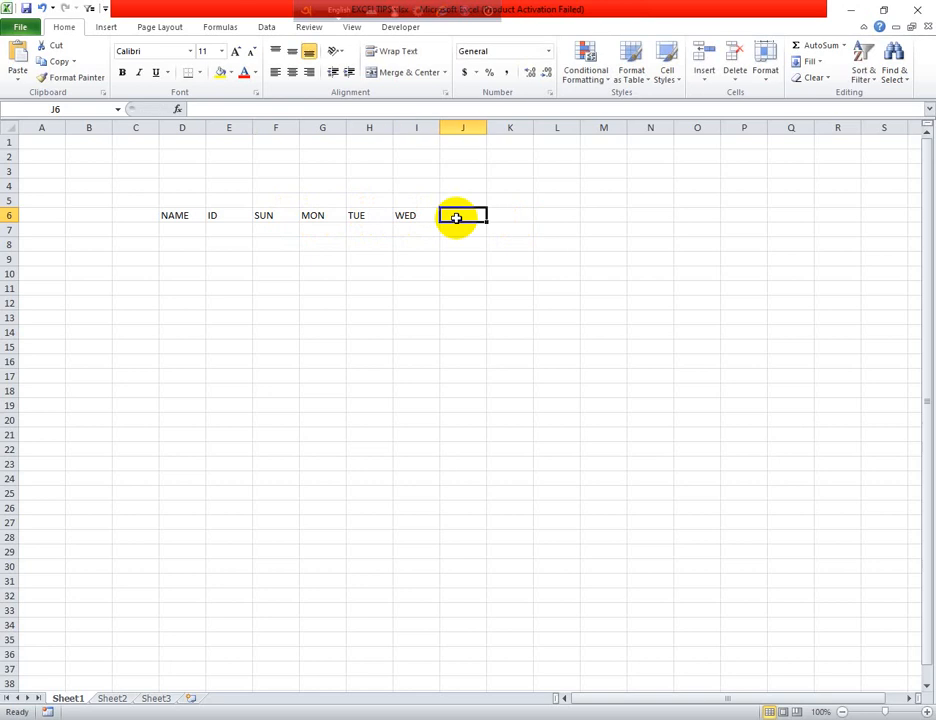
pyautogui.write('THU')
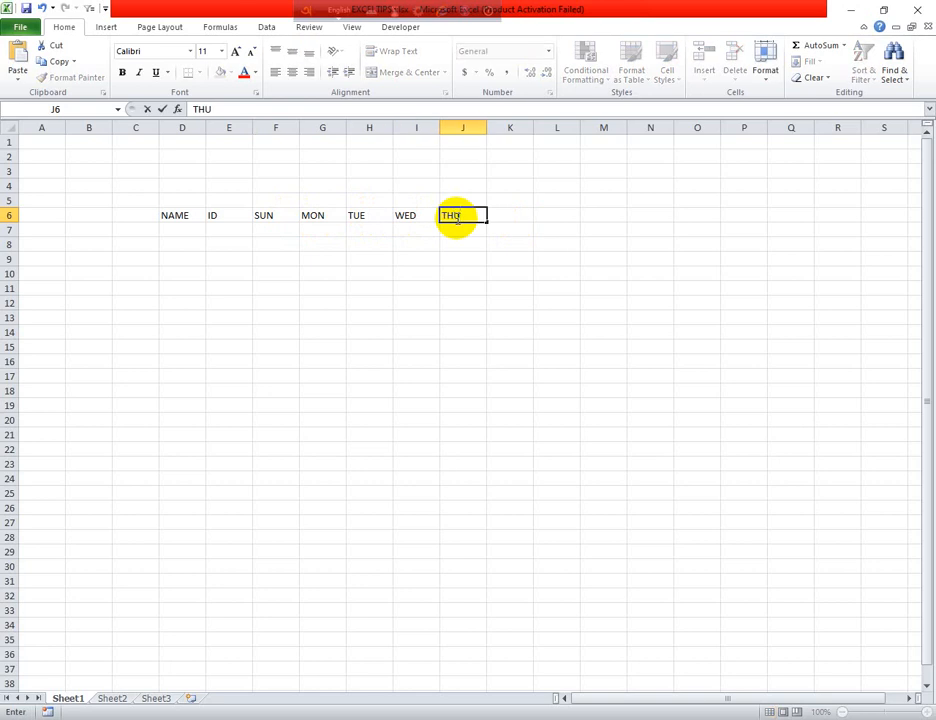
# - Merge and center F5:J5 above the weekdays, and merge and center the ID and NAME headings each across rows 5 and 6
pyautogui.moveTo(265, 204); pyautogui.dragTo(464, 204)
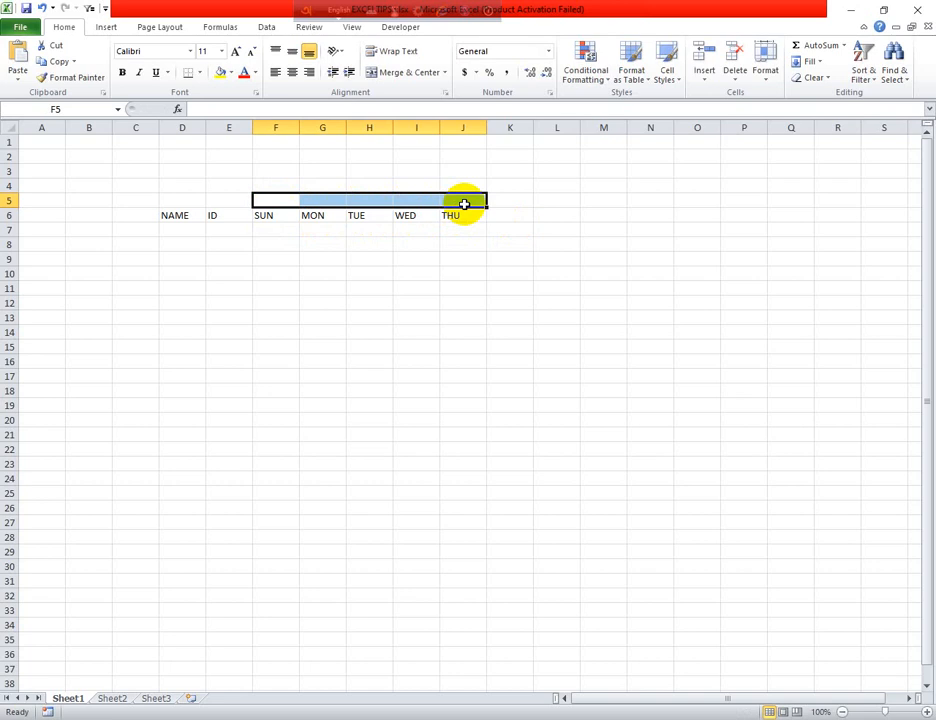
pyautogui.click(412, 76)
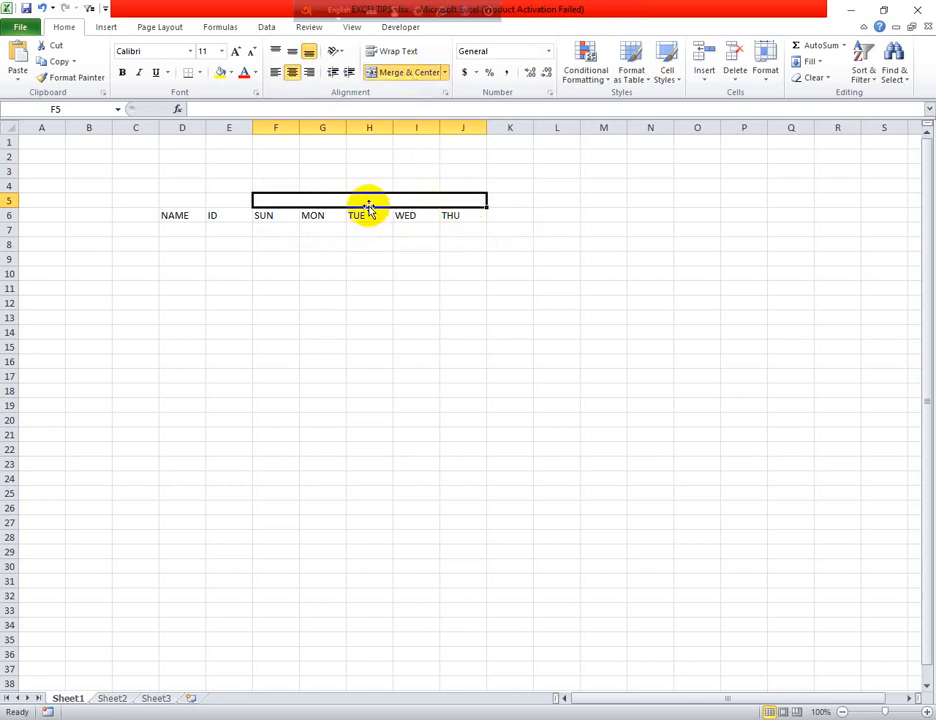
pyautogui.moveTo(230, 215); pyautogui.dragTo(193, 207)
pyautogui.click(390, 74)
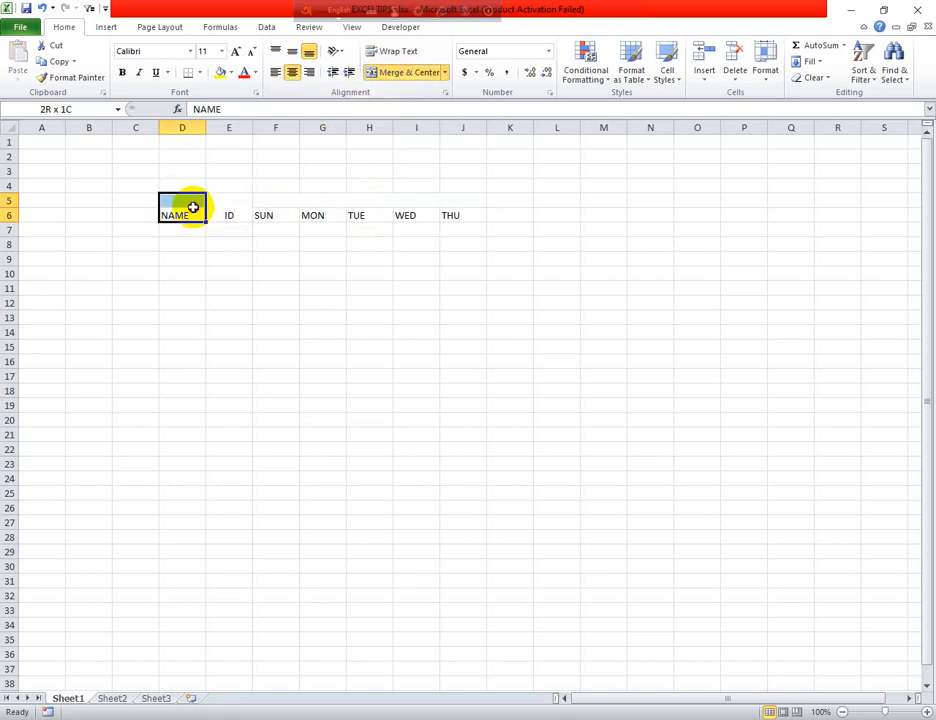
pyautogui.click(385, 76)
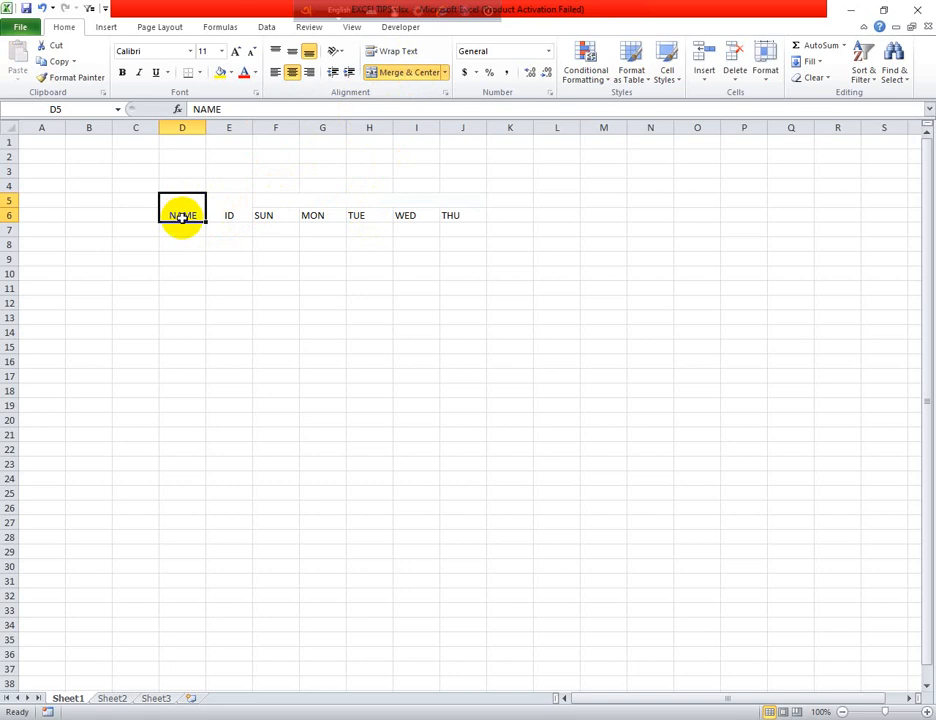
pyautogui.click(194, 275)
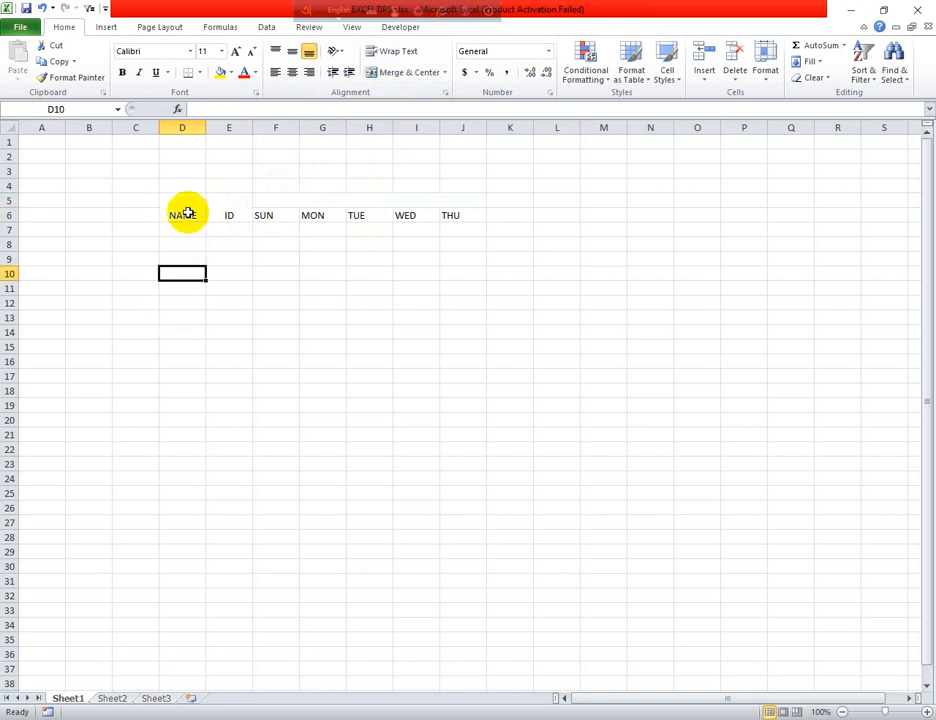
# - Middle-align the merged NAME and ID headings vertically
pyautogui.click(186, 211)
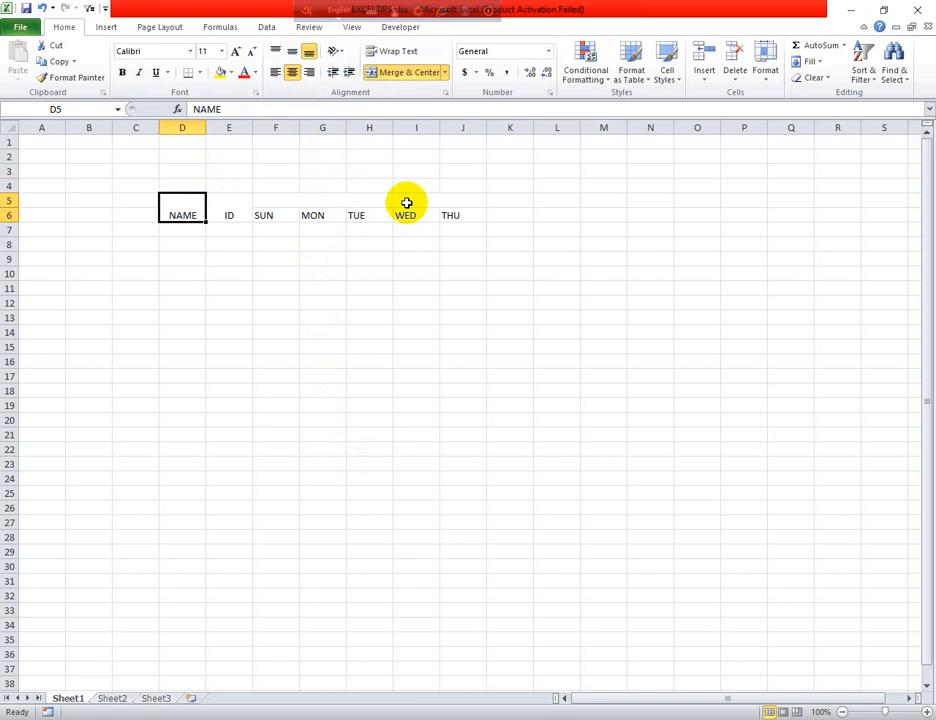
pyautogui.click(292, 51)
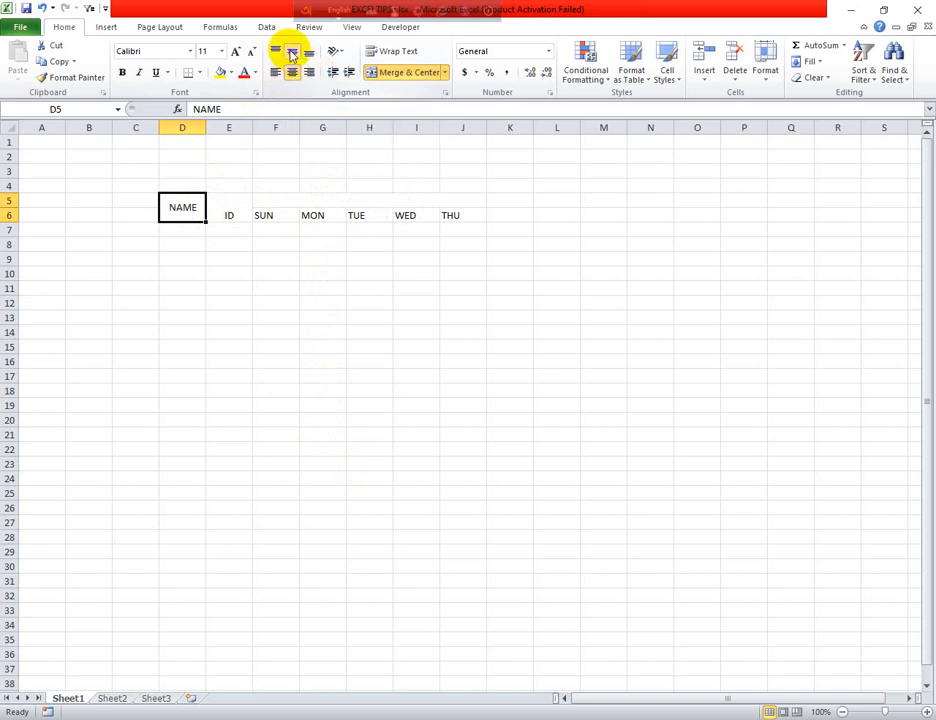
pyautogui.click(232, 213)
pyautogui.click(293, 55)
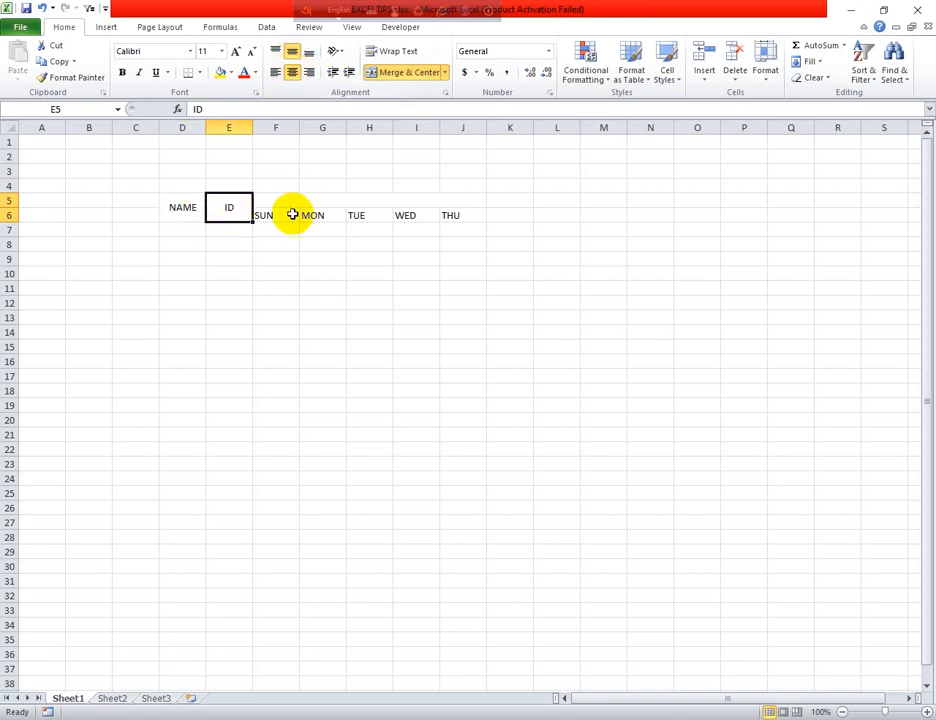
# - Enter the heading ATTENDANCE in the merged cell F5:J5 above the weekday headings
pyautogui.moveTo(290, 198); pyautogui.dragTo(465, 200)
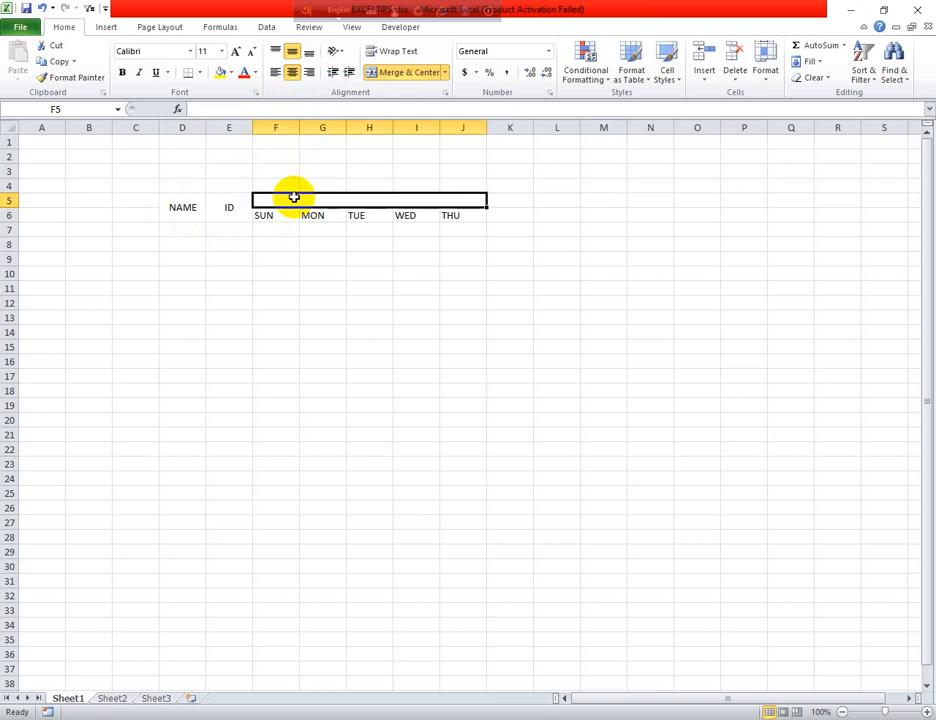
pyautogui.write('ATT')
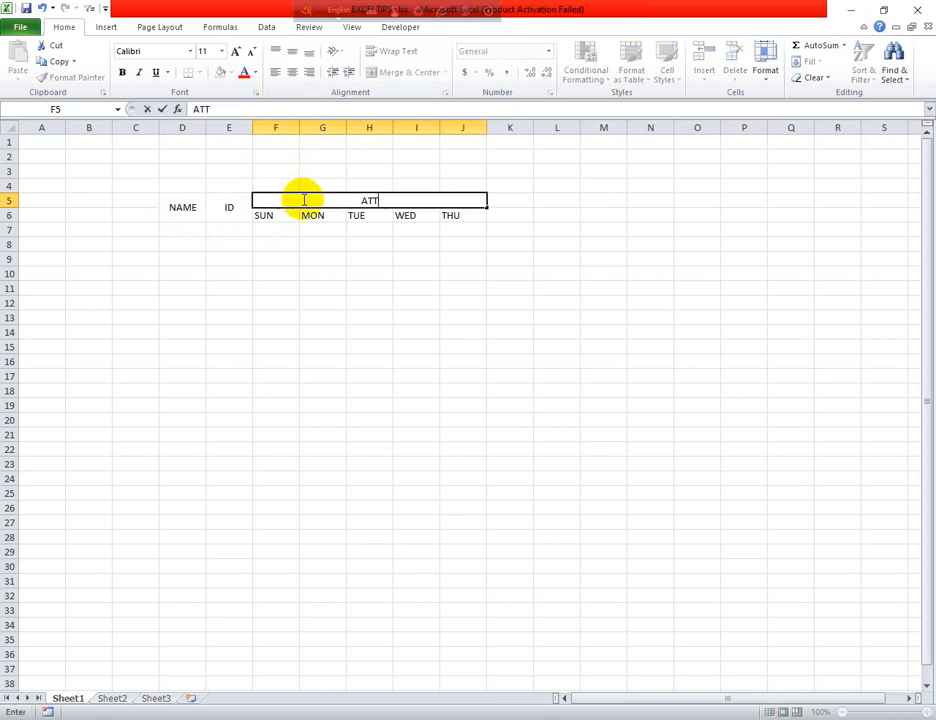
pyautogui.write('ENDANCE')
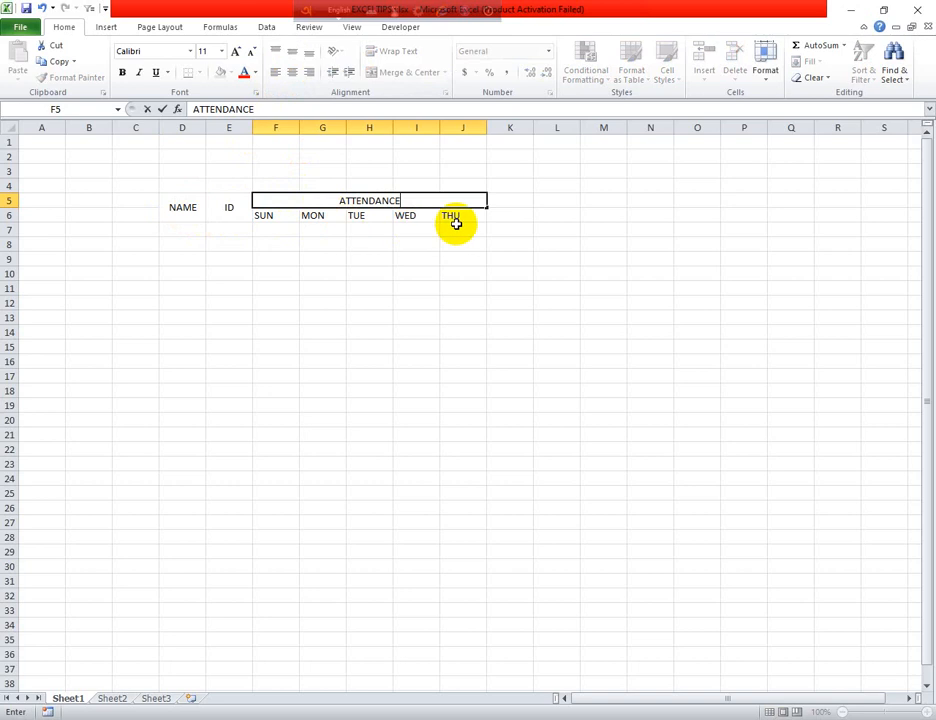
pyautogui.click(190, 205)
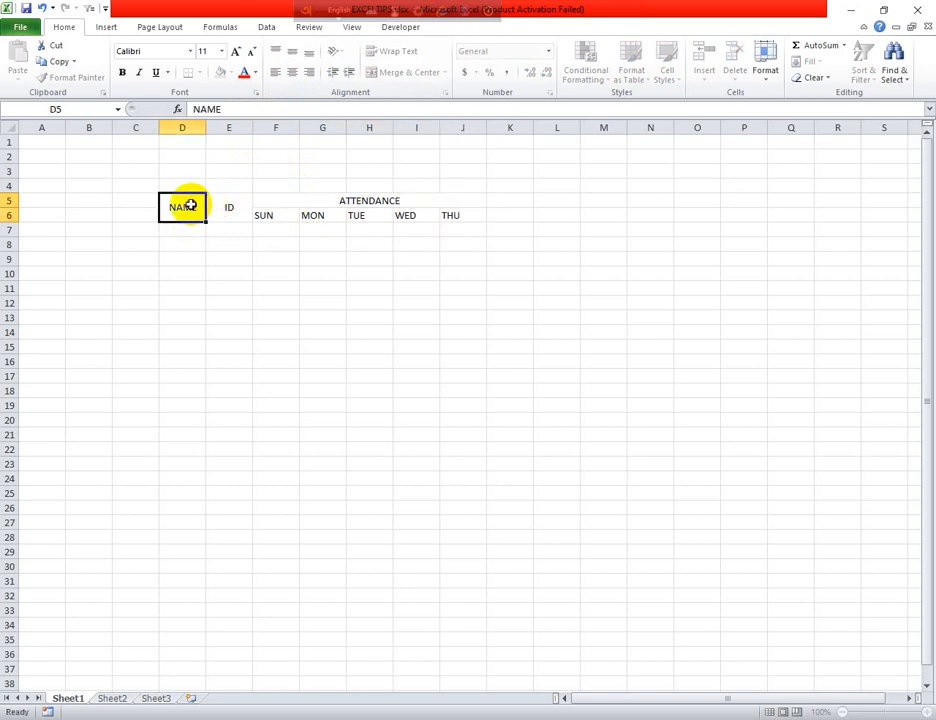
# - Widen columns D through J equally by setting a larger column width for the table range D5:J13
pyautogui.moveTo(190, 205); pyautogui.dragTo(374, 318)
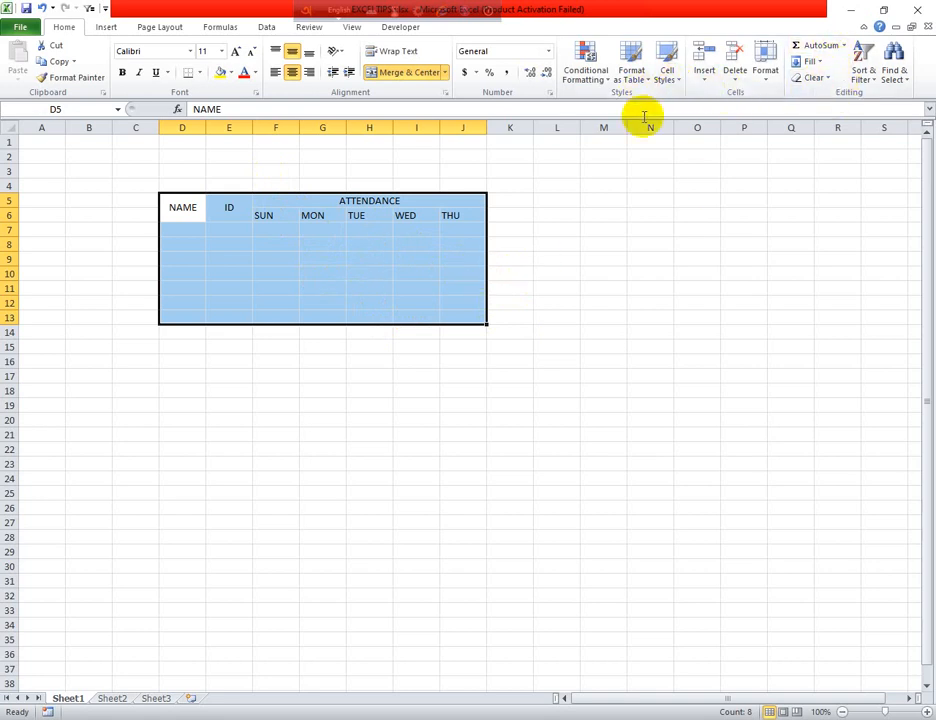
pyautogui.click(766, 80)
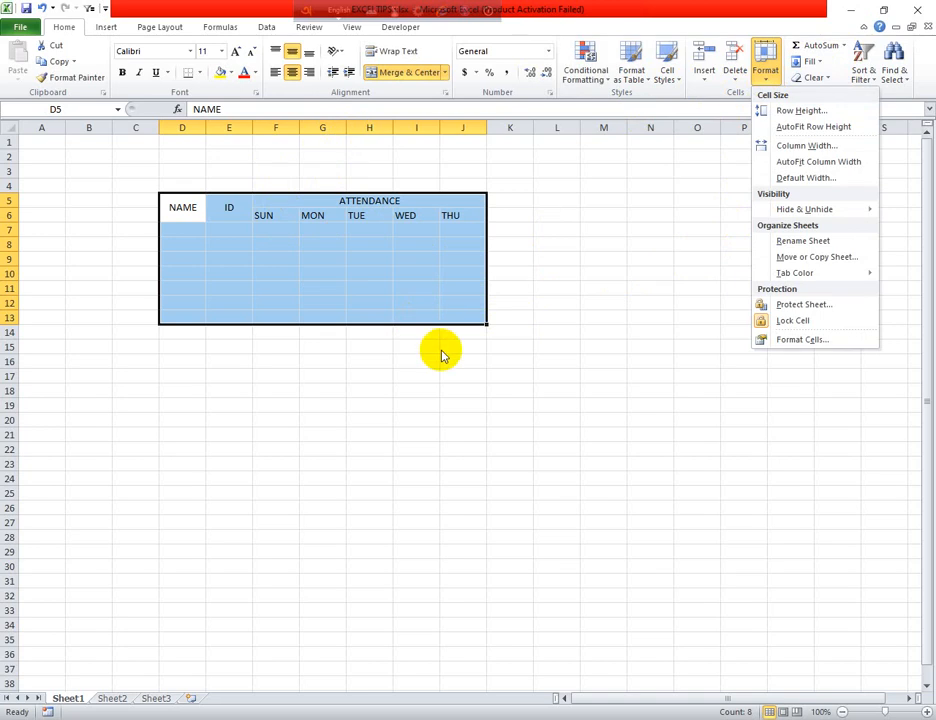
pyautogui.click(802, 148)
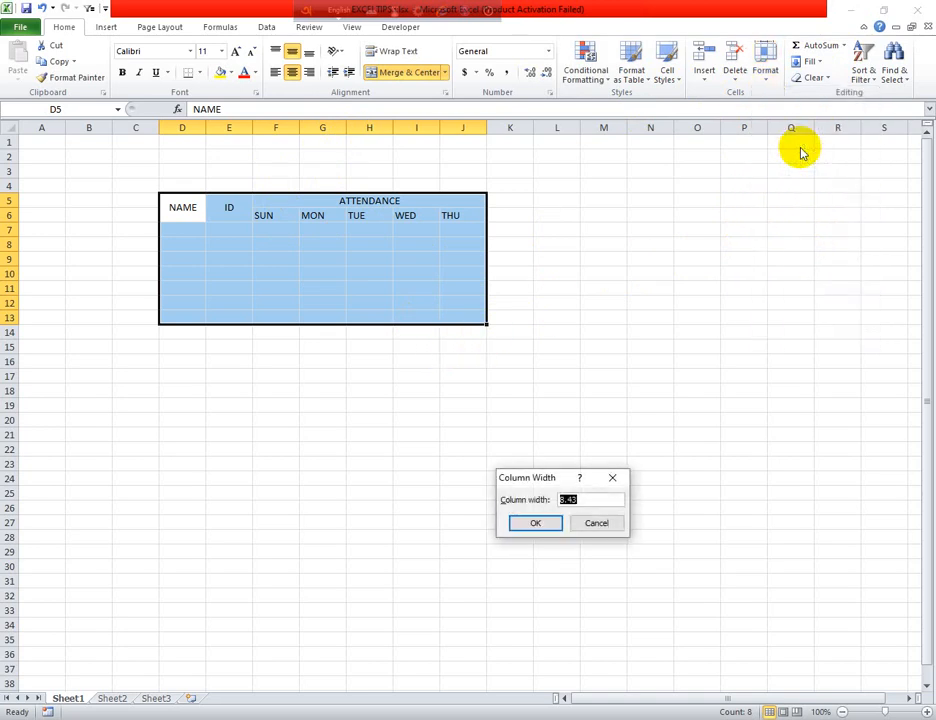
pyautogui.click(539, 522)
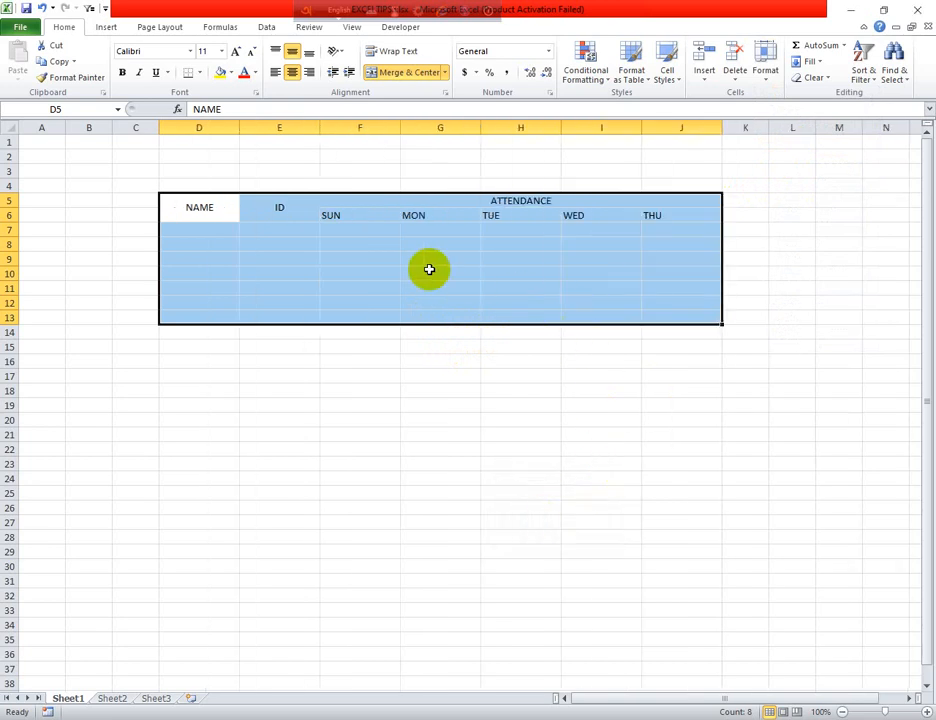
pyautogui.click(353, 353)
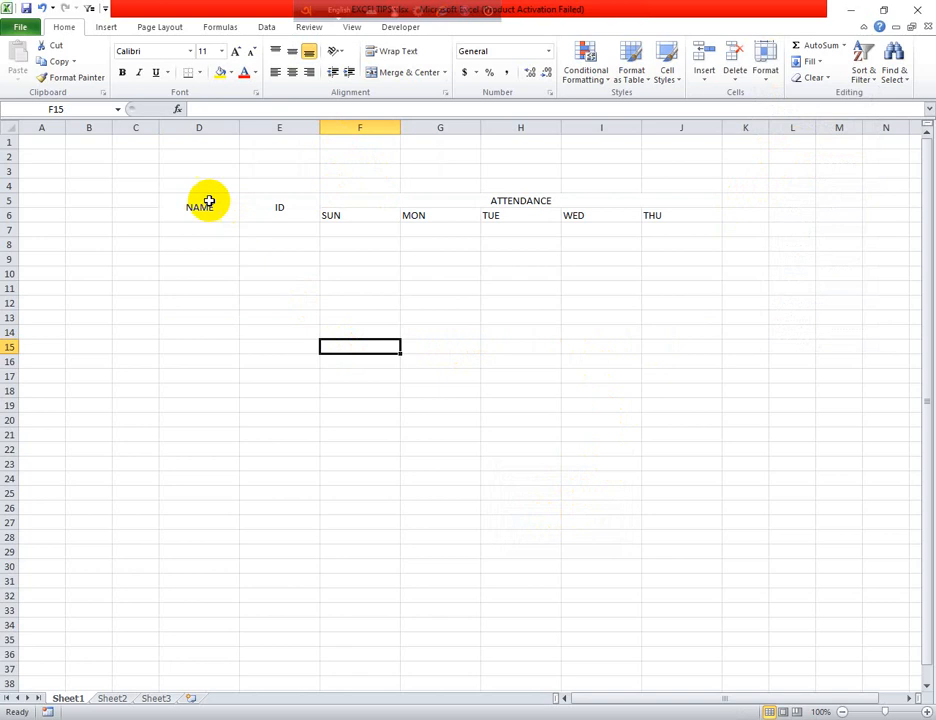
# - Apply all borders to the table range D5:J15 and set its font size to 14
pyautogui.moveTo(200, 206); pyautogui.dragTo(464, 343)
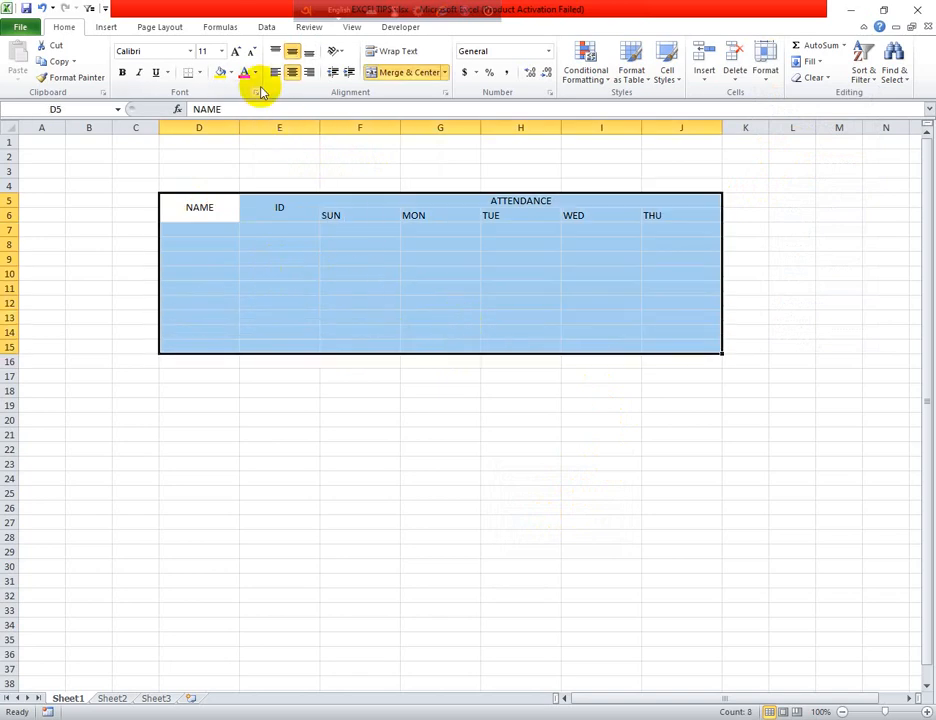
pyautogui.click(199, 74)
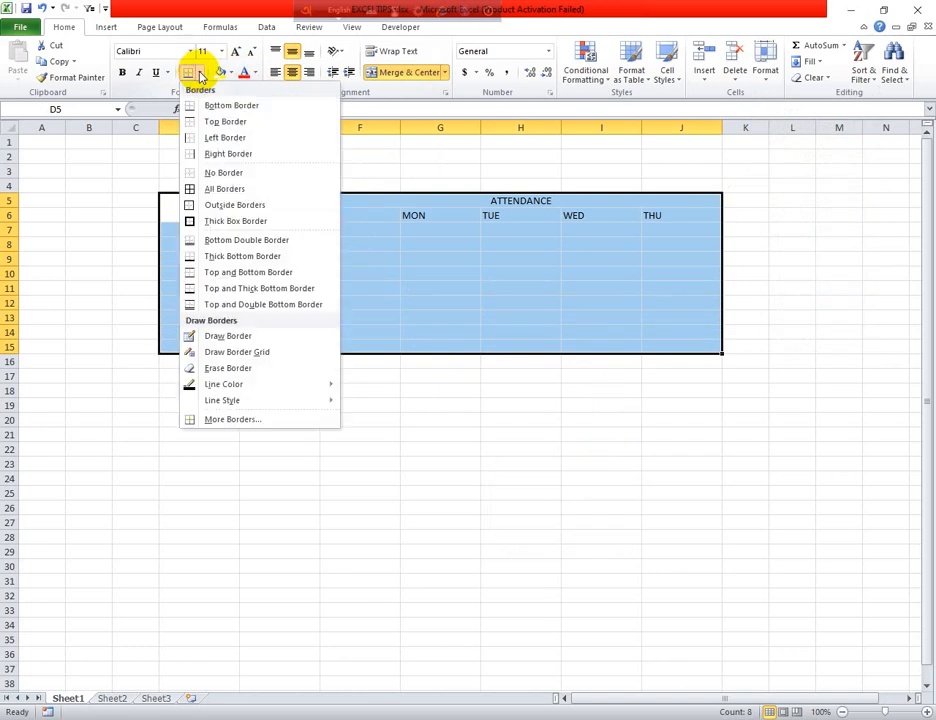
pyautogui.click(210, 186)
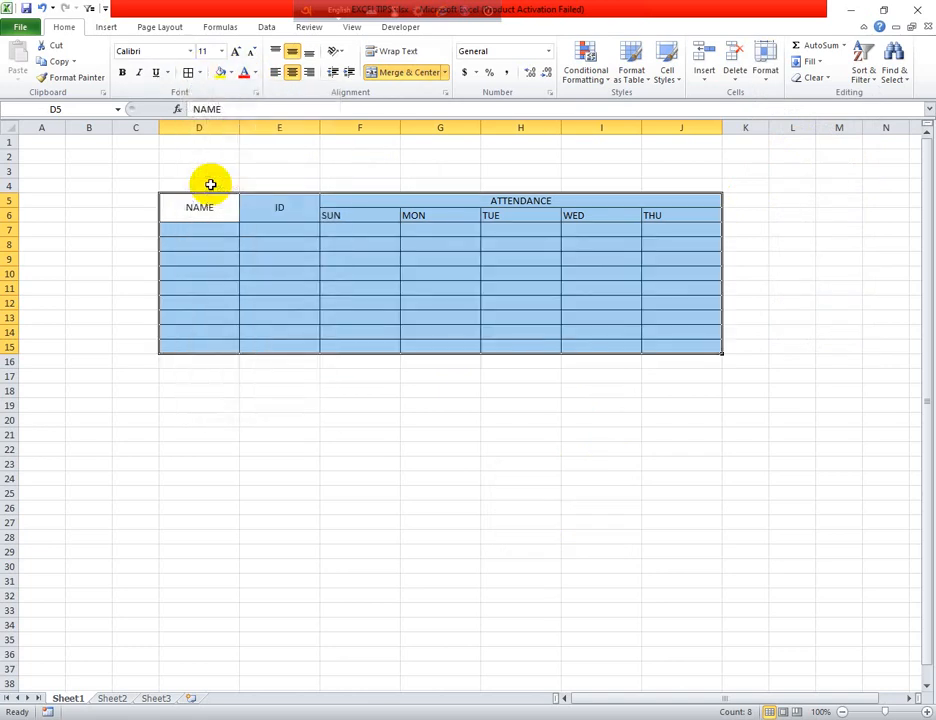
pyautogui.click(225, 51)
pyautogui.click(209, 134)
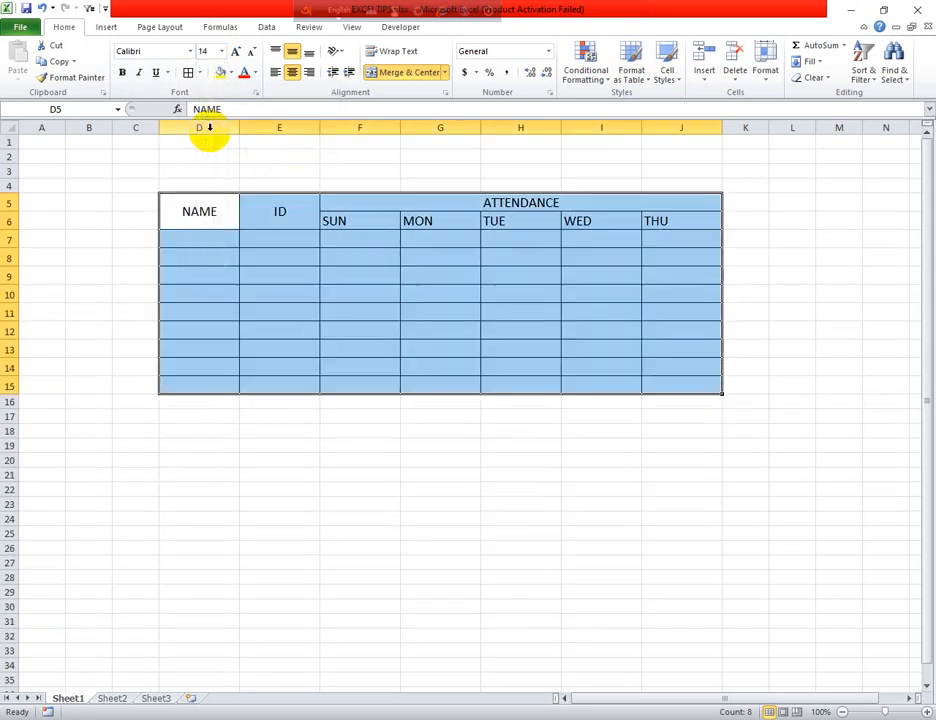
pyautogui.click(566, 458)
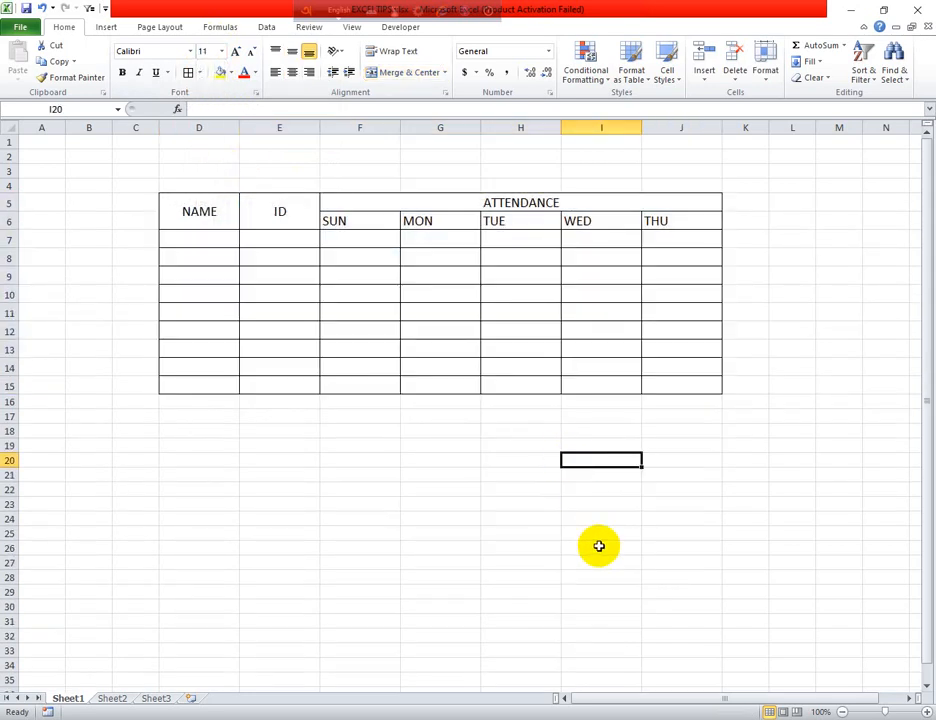
# - Fill the header range D5:J6 with a light aqua theme colour
pyautogui.moveTo(209, 217); pyautogui.dragTo(405, 226)
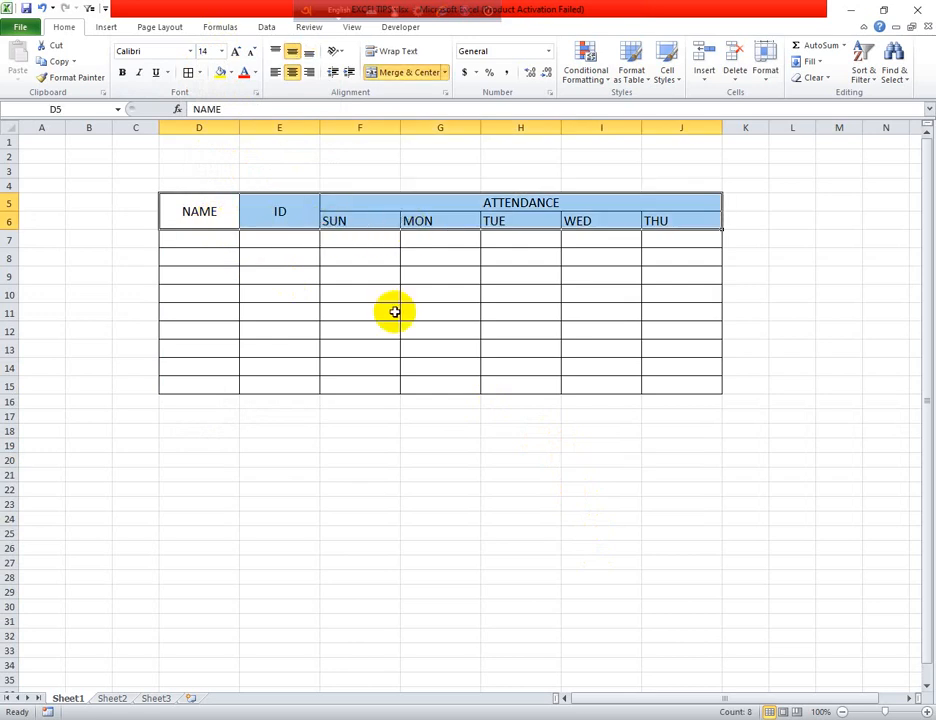
pyautogui.click(231, 73)
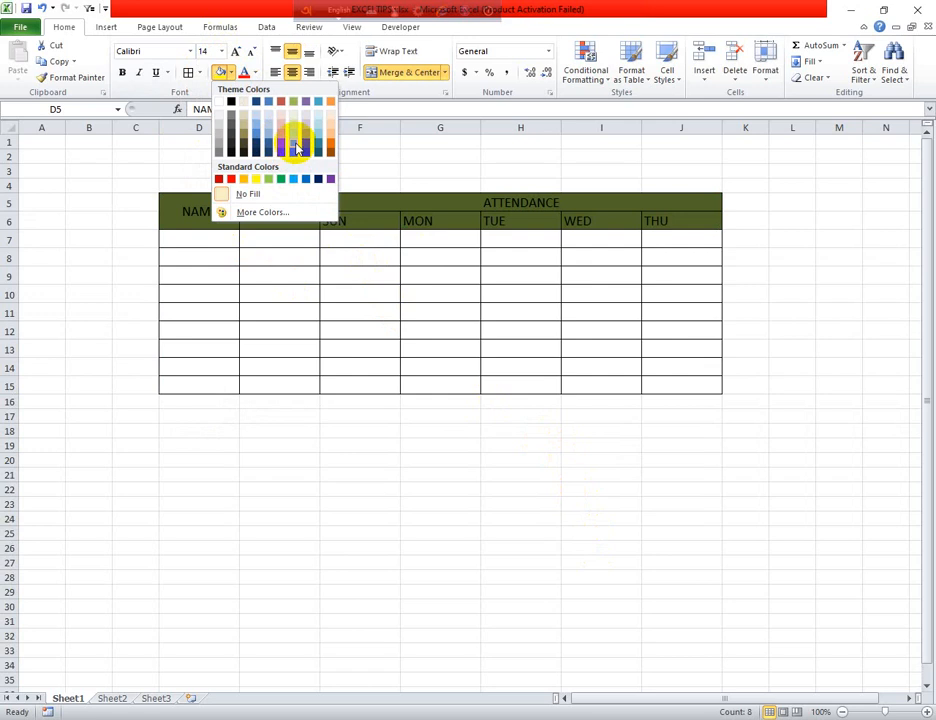
pyautogui.click(320, 131)
pyautogui.click(363, 323)
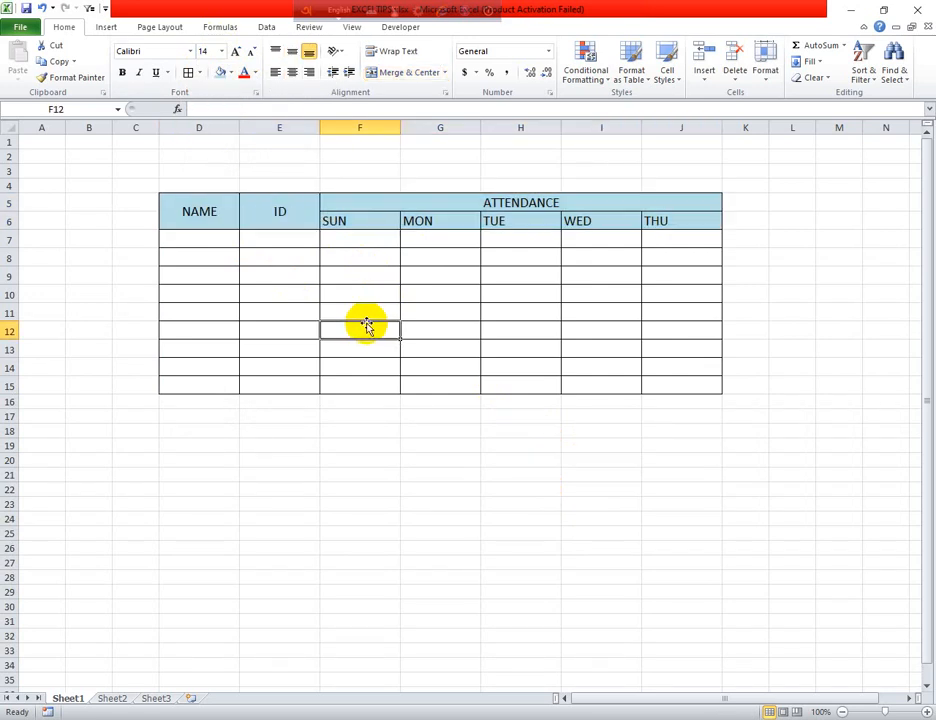
# - Fill the header range D5:J6 with the olive green theme colour
pyautogui.moveTo(445, 295); pyautogui.dragTo(416, 290)
pyautogui.moveTo(256, 213); pyautogui.dragTo(303, 215)
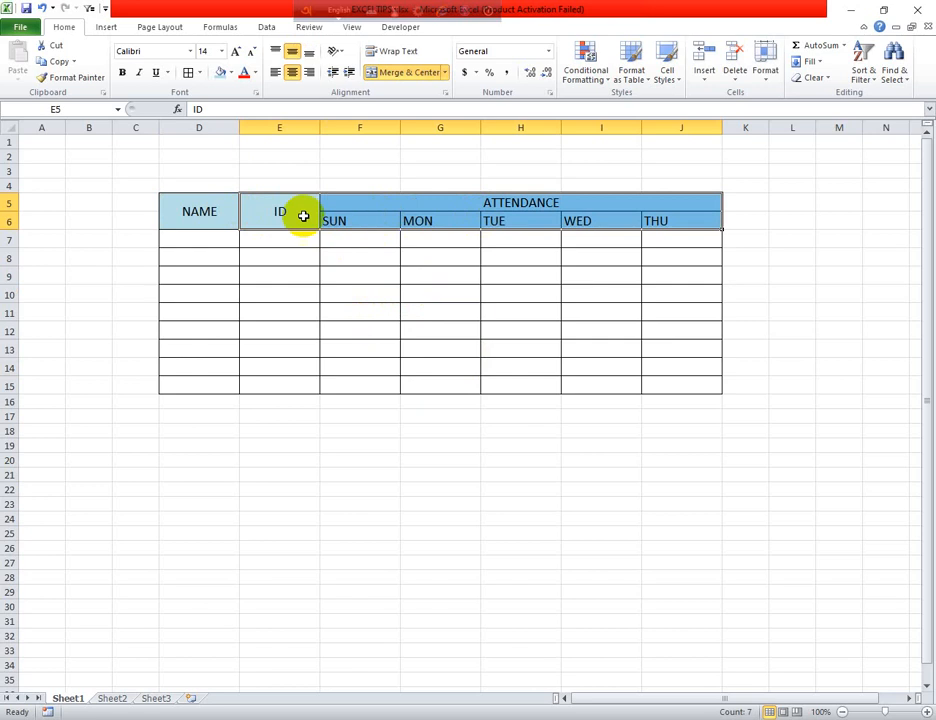
pyautogui.moveTo(203, 213); pyautogui.dragTo(432, 203)
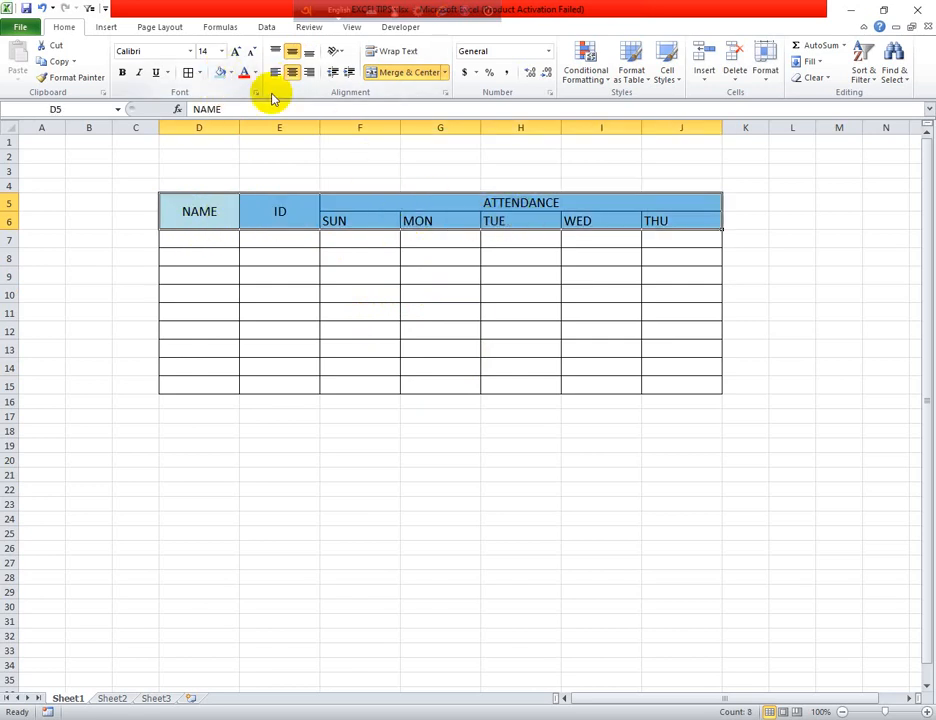
pyautogui.click(231, 74)
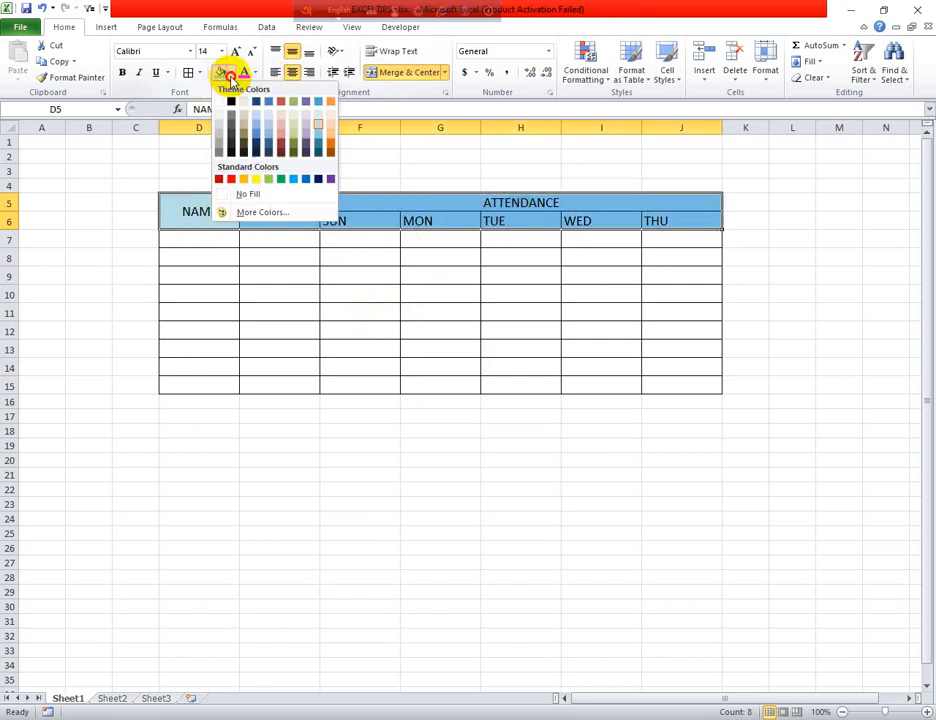
pyautogui.click(296, 103)
pyautogui.click(390, 319)
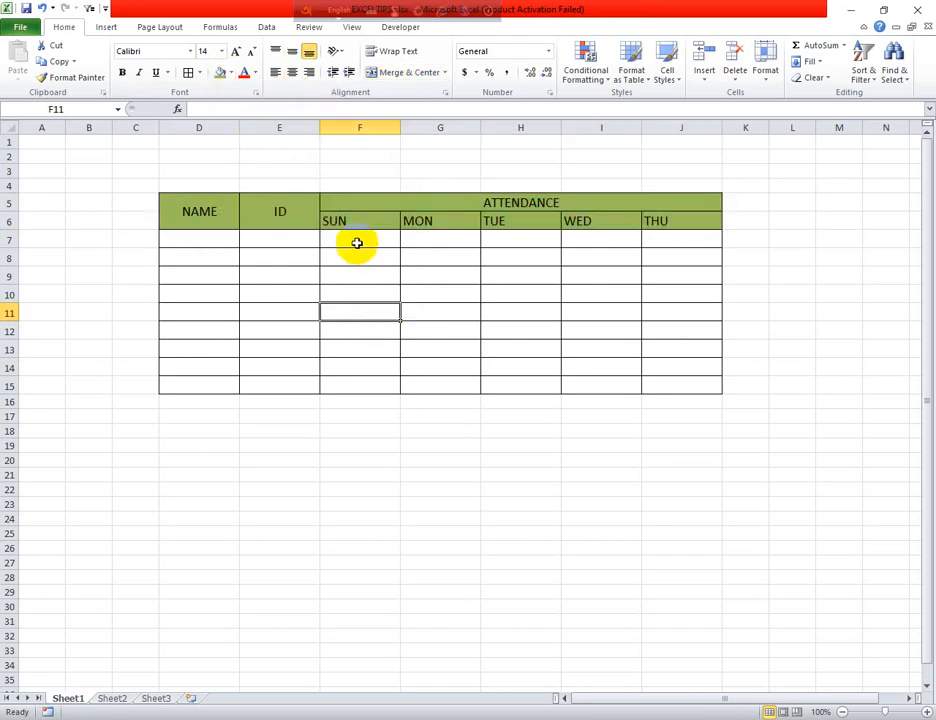
# - Enter the attendance mark P in each weekday cell of the first table row, F7 through J7
pyautogui.moveTo(356, 243); pyautogui.dragTo(663, 379)
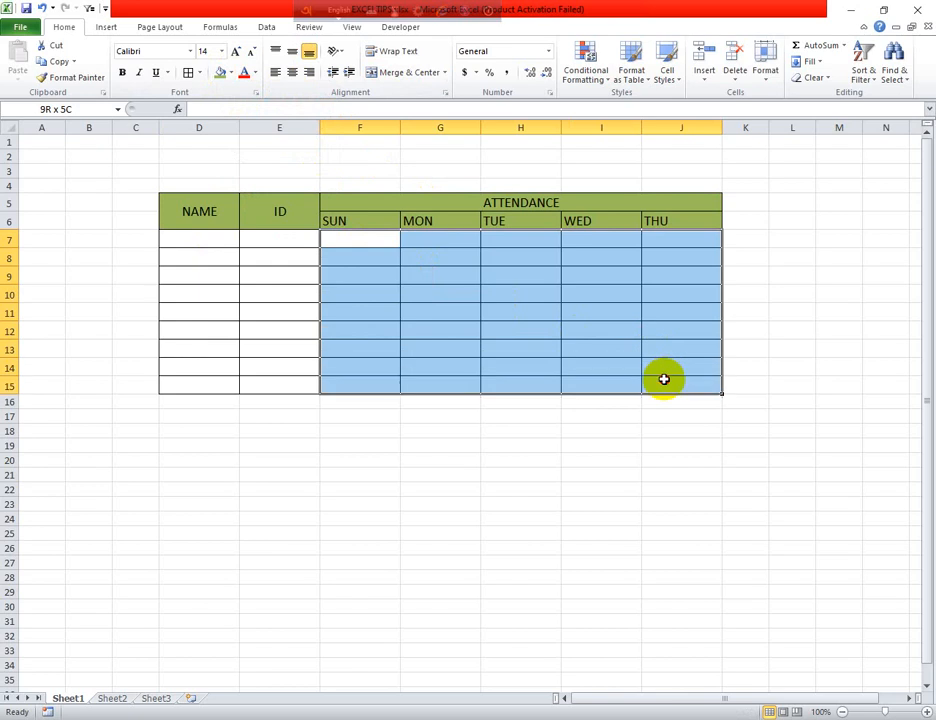
pyautogui.click(385, 247)
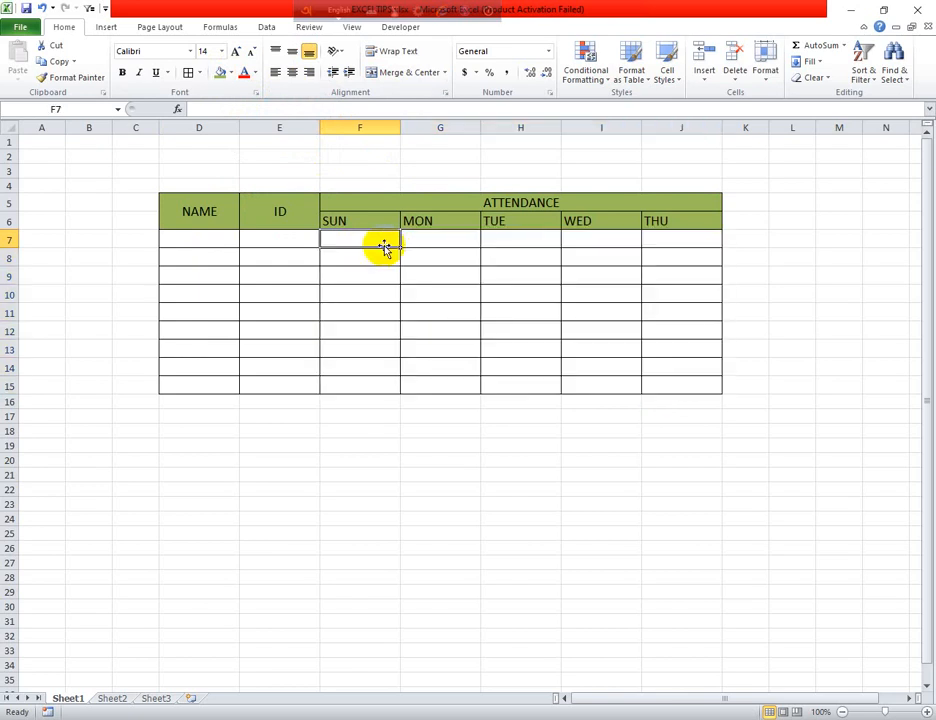
pyautogui.write('P')
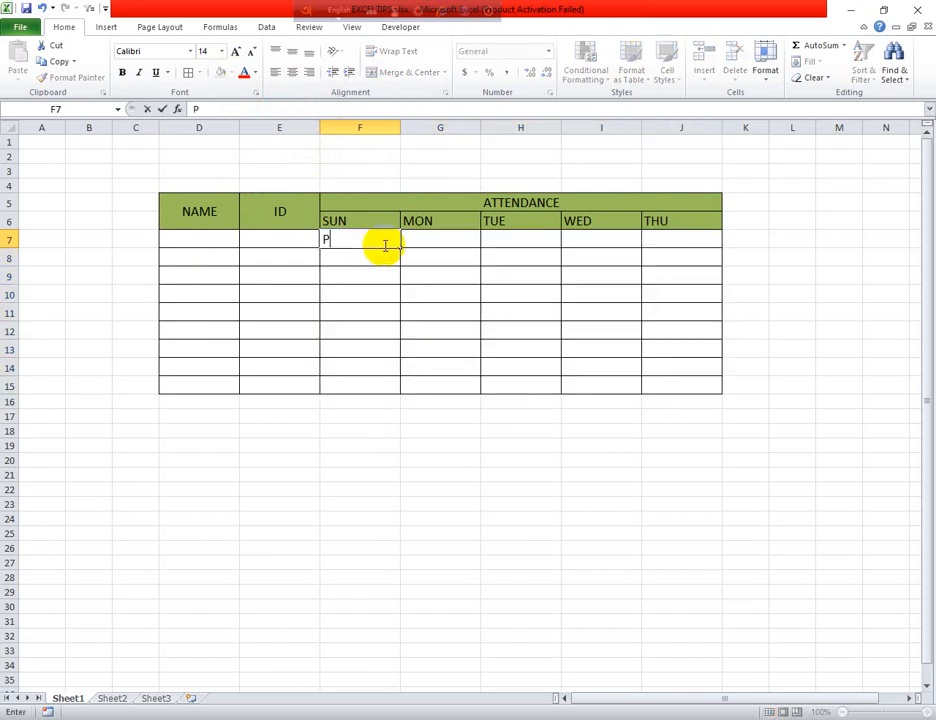
pyautogui.click(431, 242)
pyautogui.write('P')
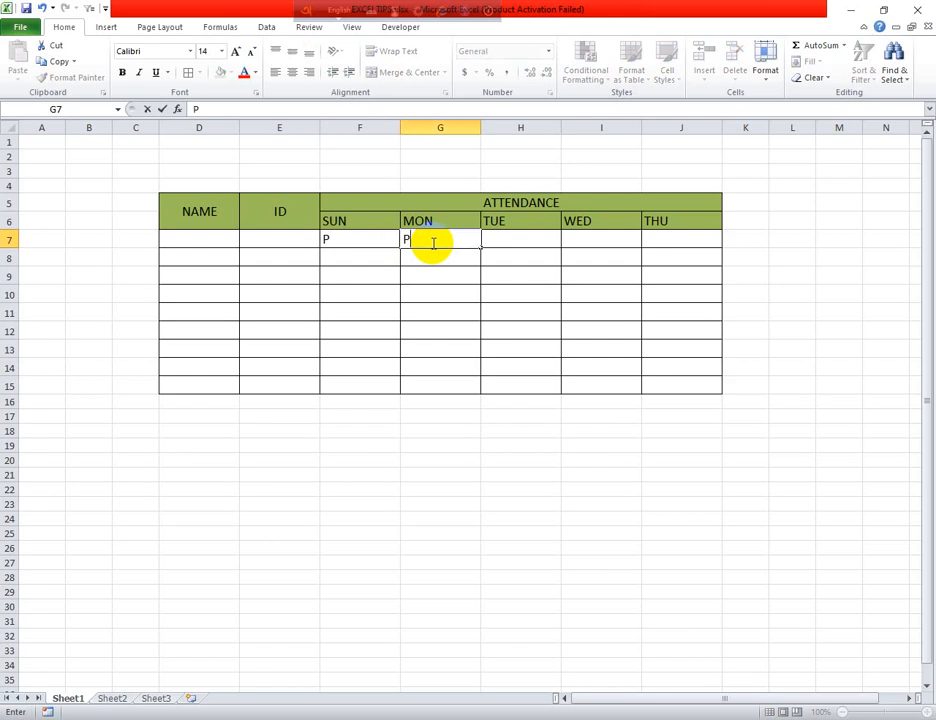
pyautogui.click(522, 240)
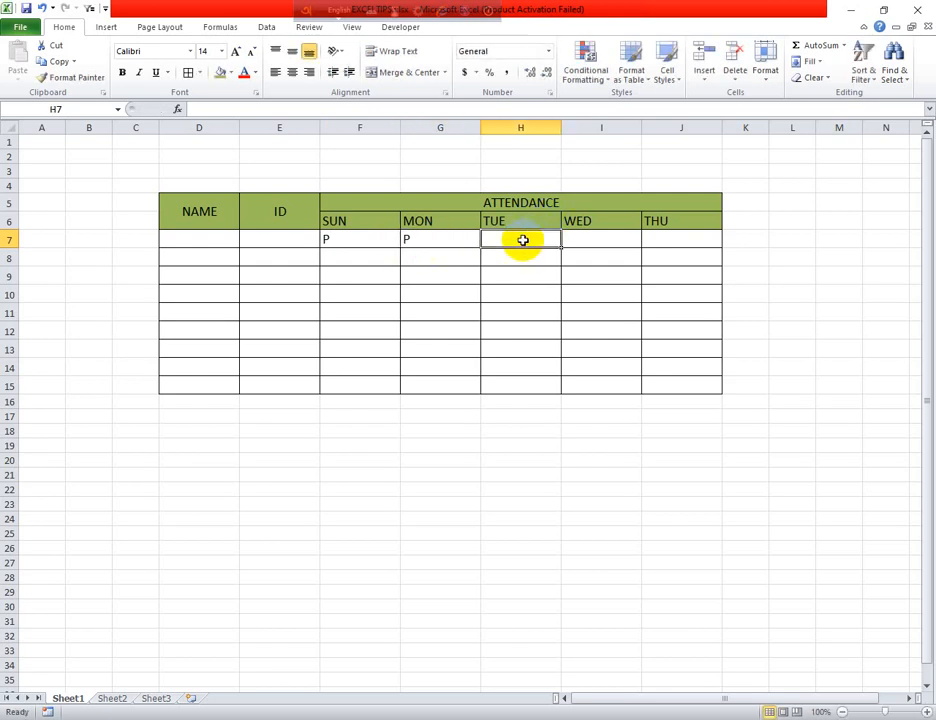
pyautogui.write('P')
pyautogui.click(581, 240)
pyautogui.write('P')
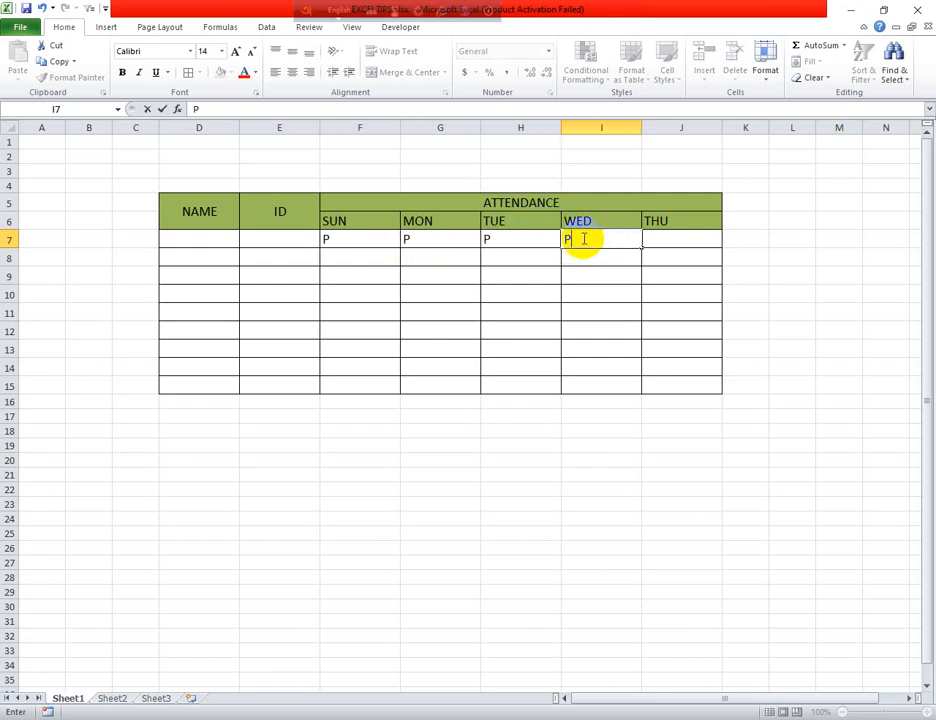
pyautogui.click(652, 239)
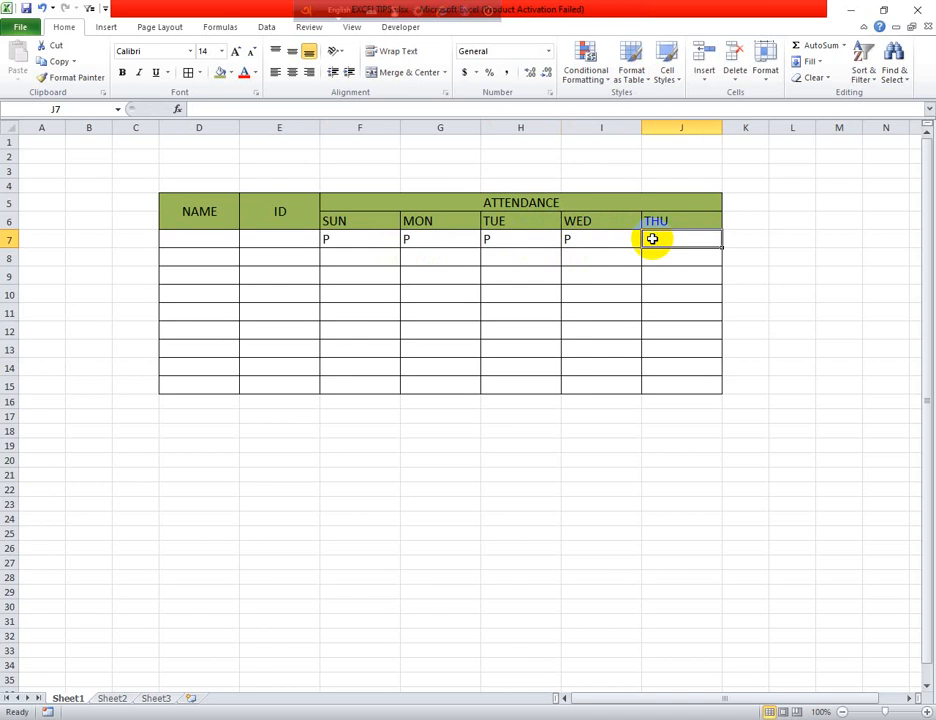
pyautogui.write('P')
pyautogui.click(583, 290)
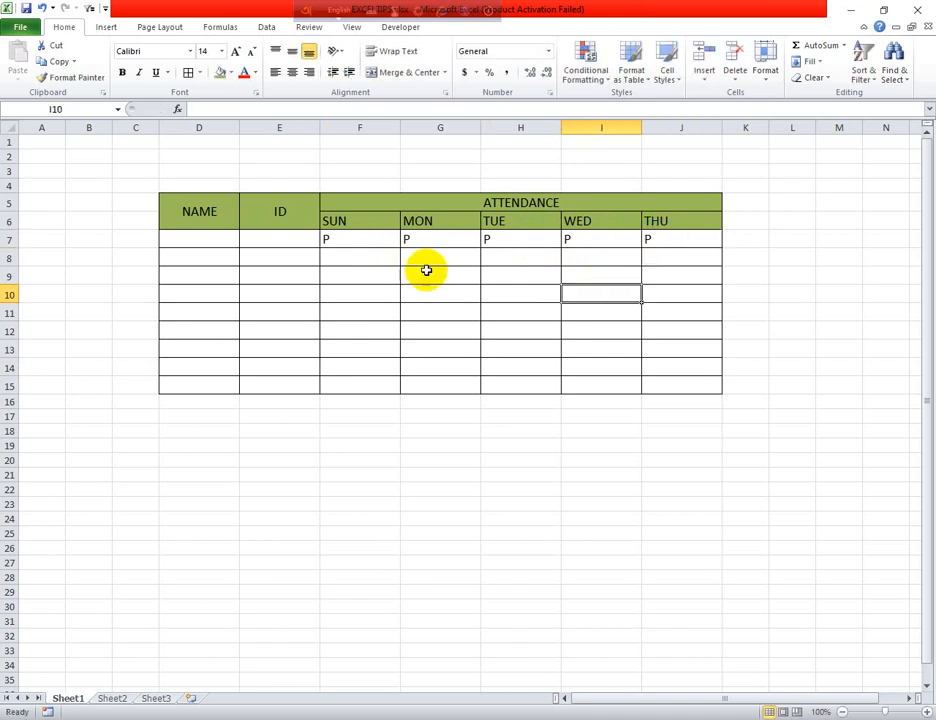
# - Fill the P marks from F7:J7 down through row 15
pyautogui.moveTo(376, 242); pyautogui.dragTo(656, 242)
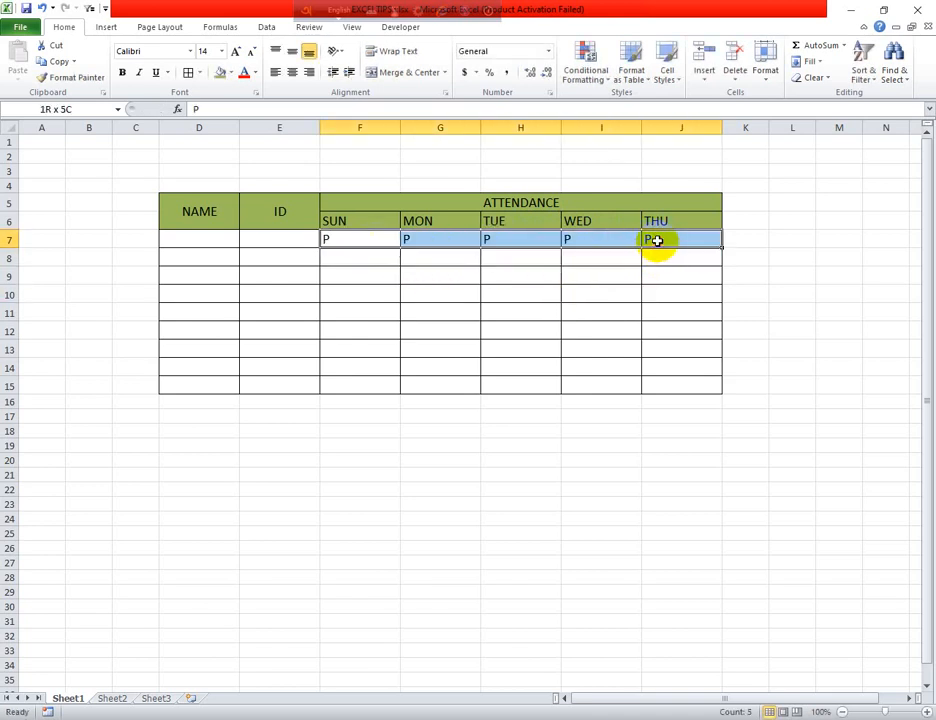
pyautogui.moveTo(722, 248); pyautogui.dragTo(724, 390)
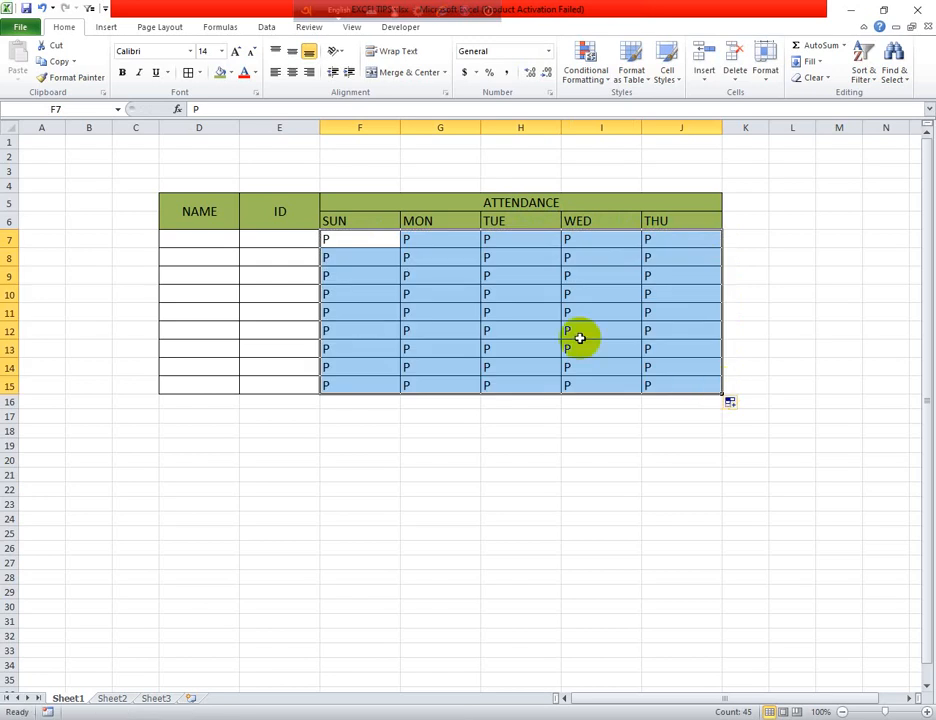
# - Clear the P marks from cells H12, F10, H9, G8 and H8 of the attendance table
pyautogui.click(520, 331)
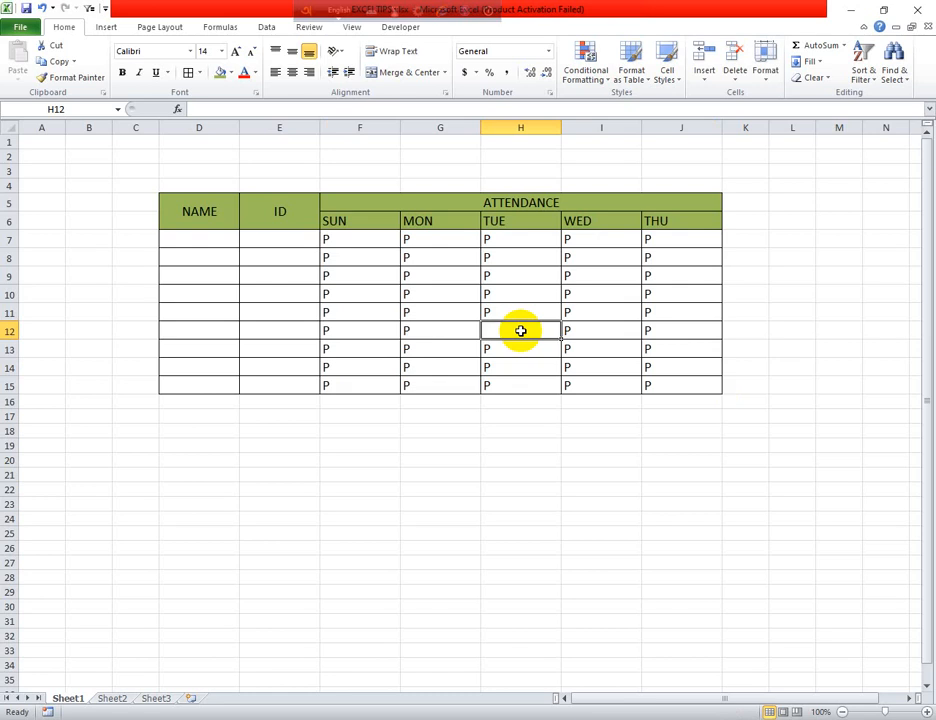
pyautogui.press('Delete')
pyautogui.click(366, 292)
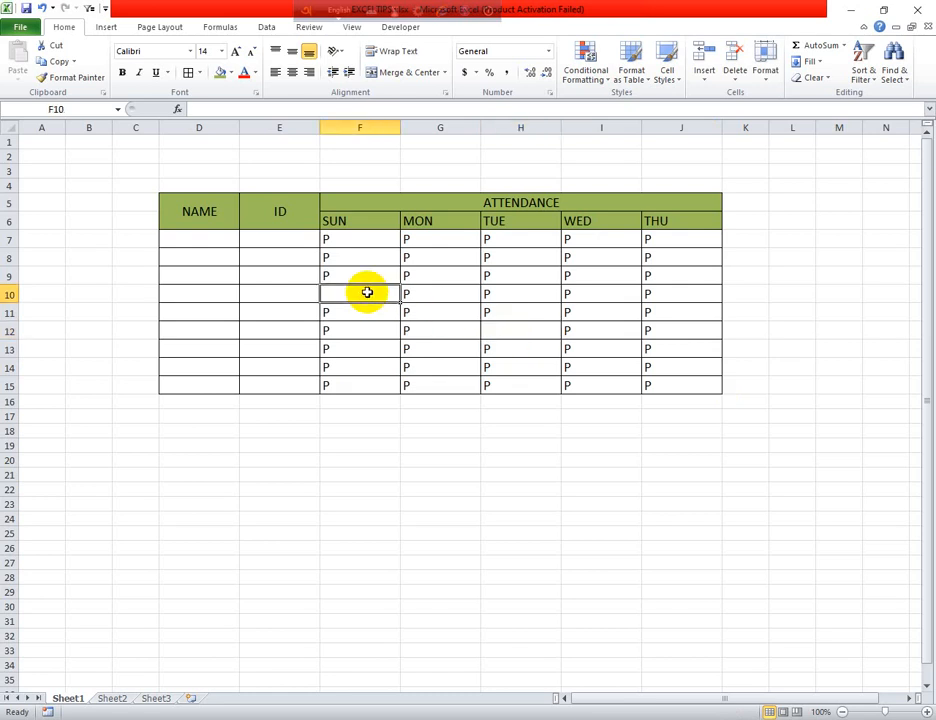
pyautogui.click(507, 274)
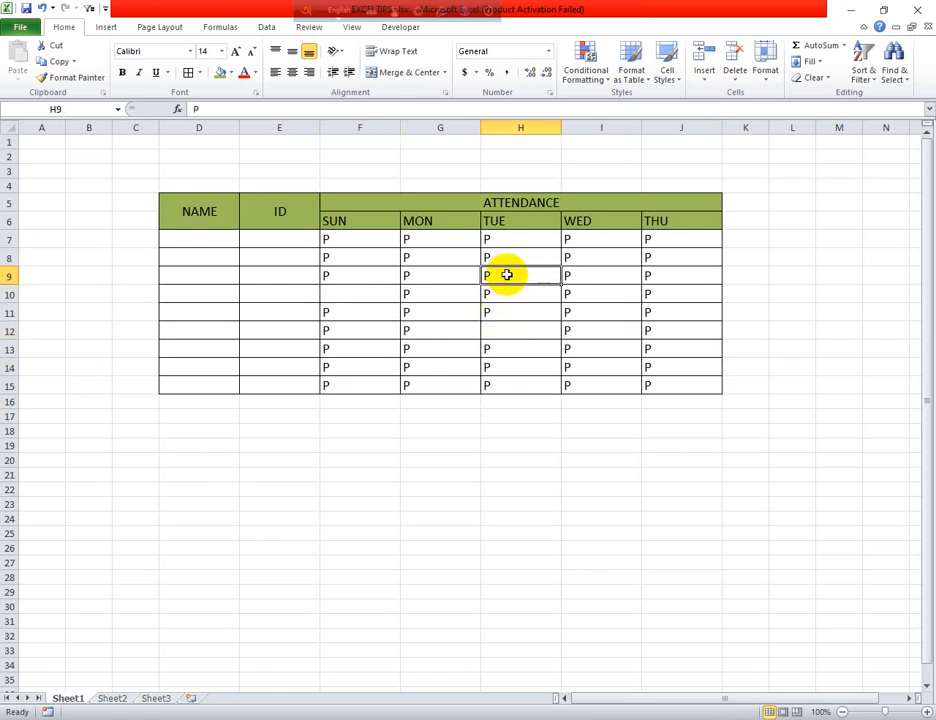
pyautogui.press('Delete')
pyautogui.click(433, 259)
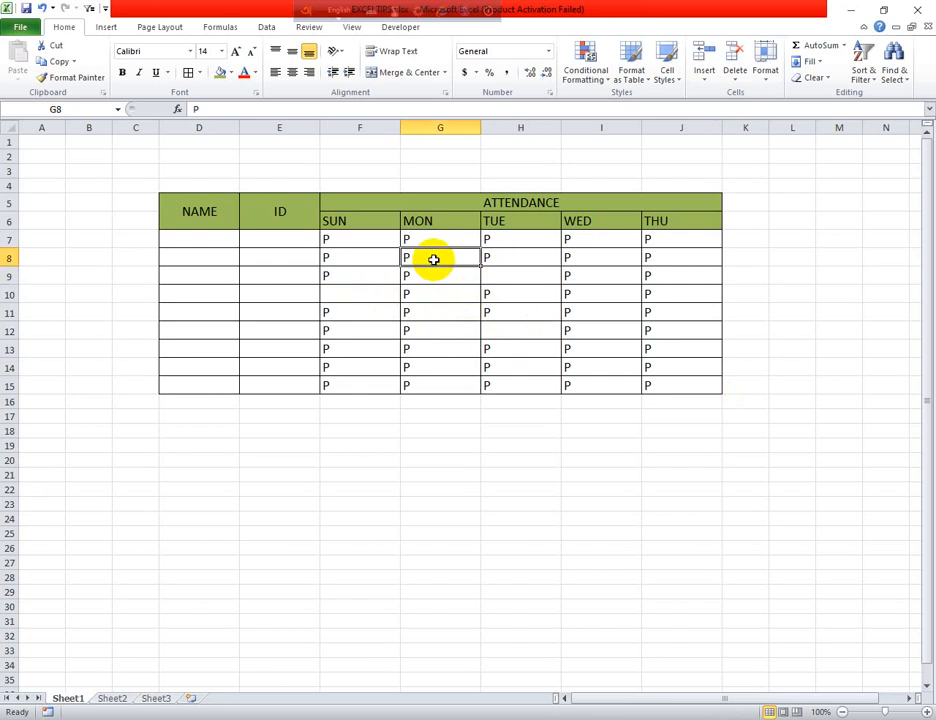
pyautogui.click(500, 257)
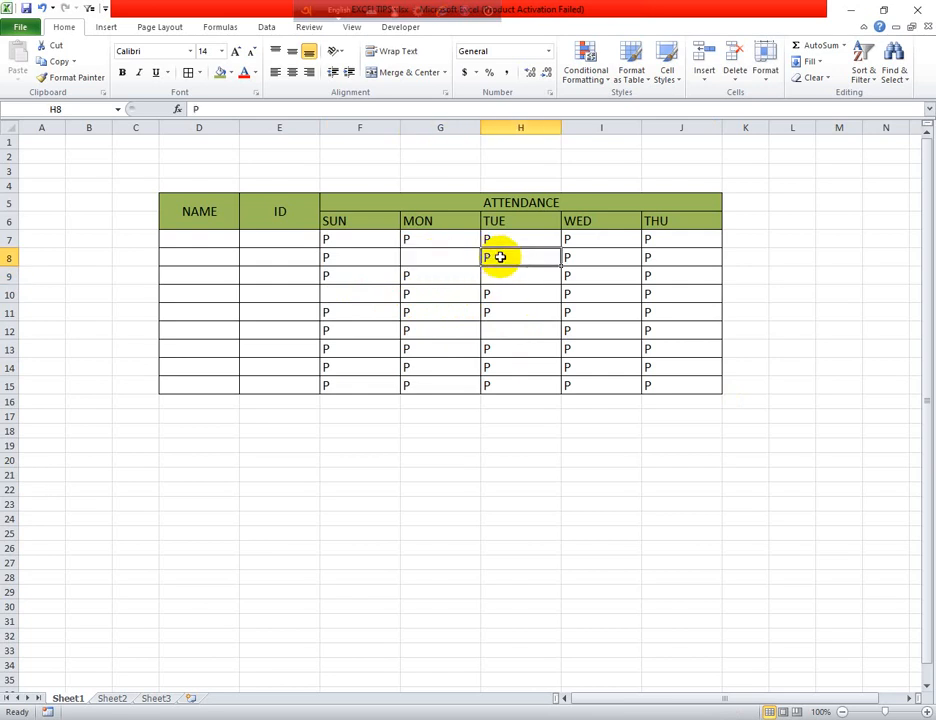
pyautogui.press('Delete')
# - Clear the P marks from cells I13, I10, G14, F12, J13, J9 and J15
pyautogui.click(569, 345)
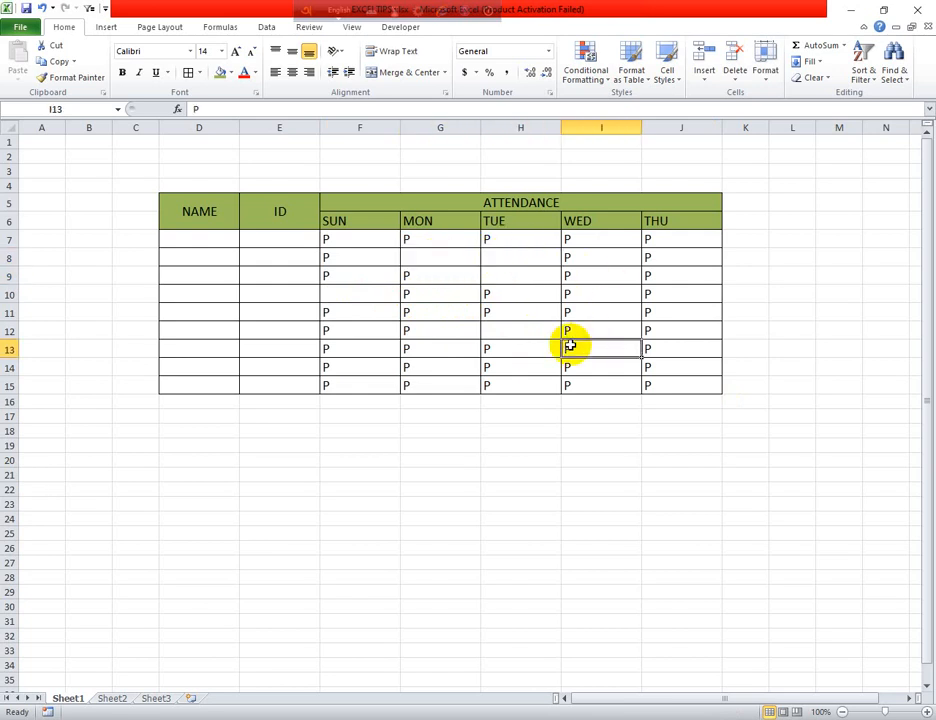
pyautogui.press('Delete')
pyautogui.click(593, 293)
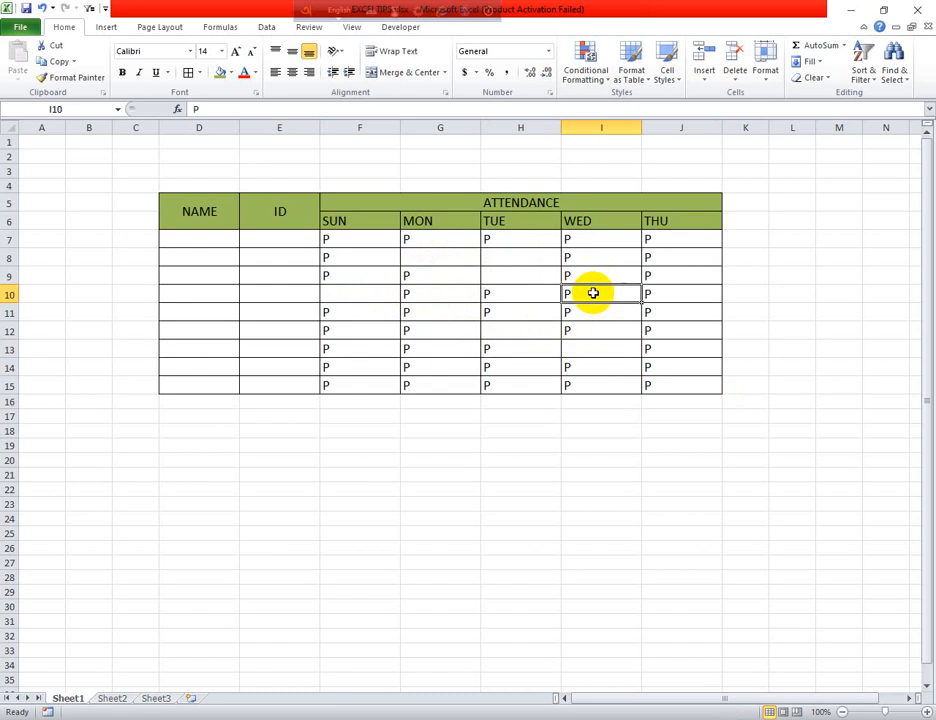
pyautogui.click(425, 362)
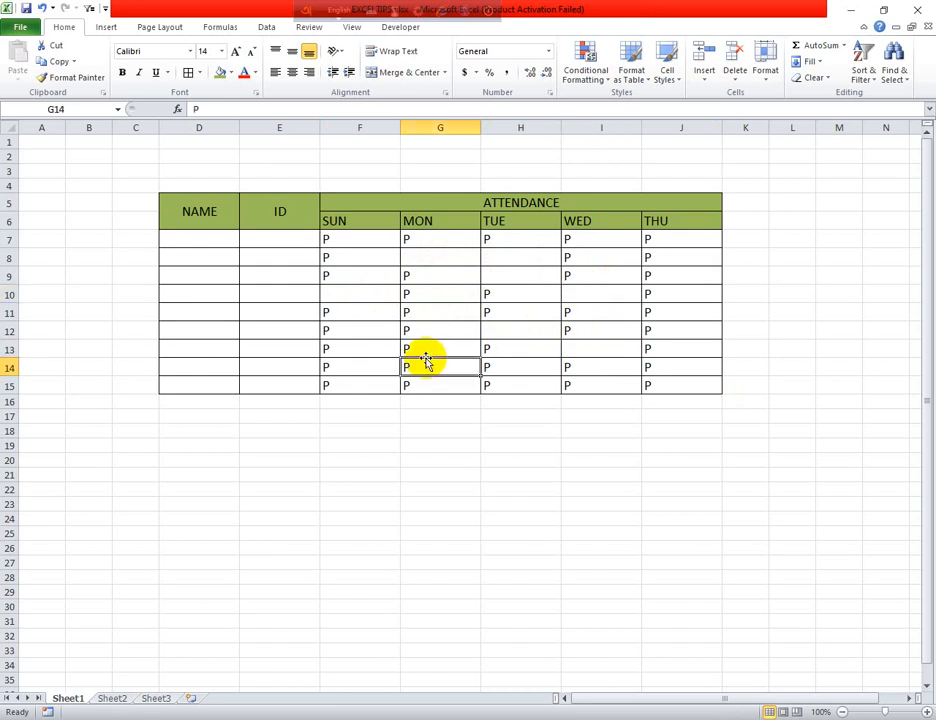
pyautogui.click(337, 330)
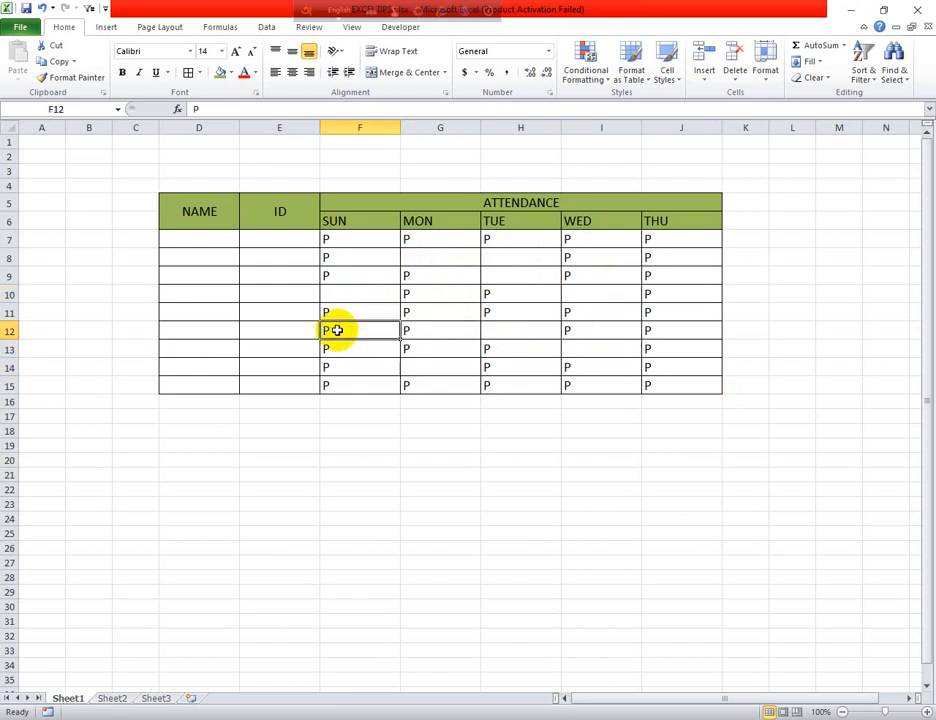
pyautogui.click(648, 345)
pyautogui.click(659, 289)
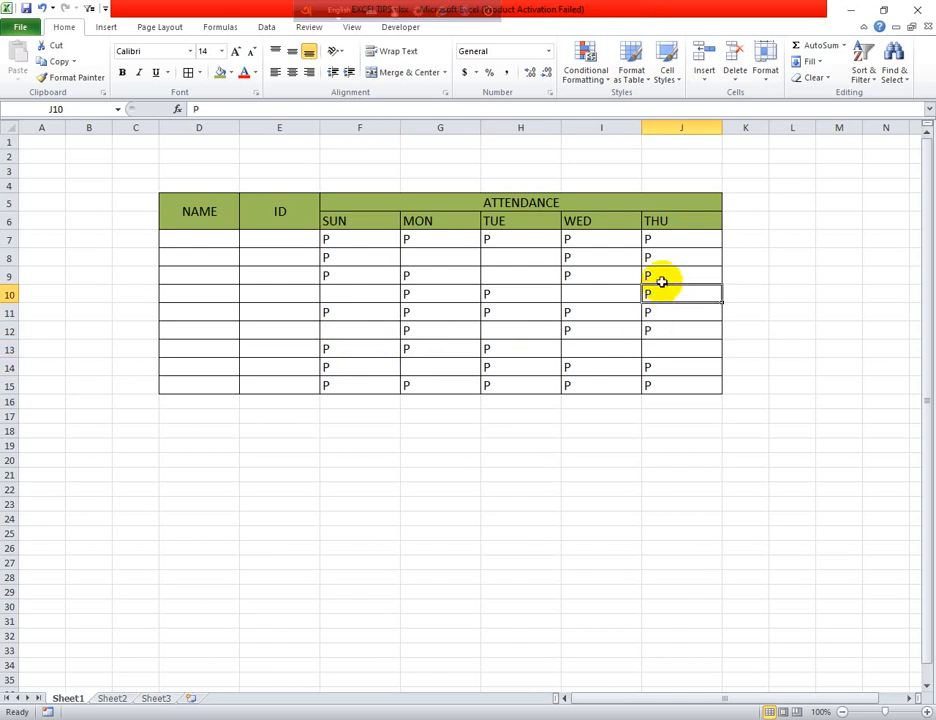
pyautogui.click(662, 279)
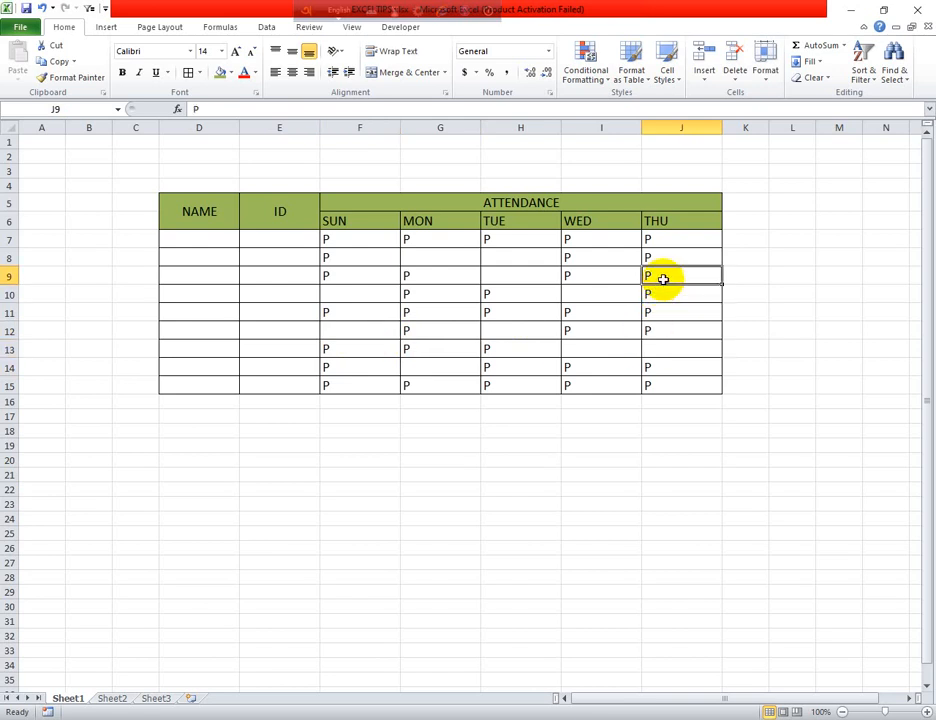
pyautogui.click(650, 387)
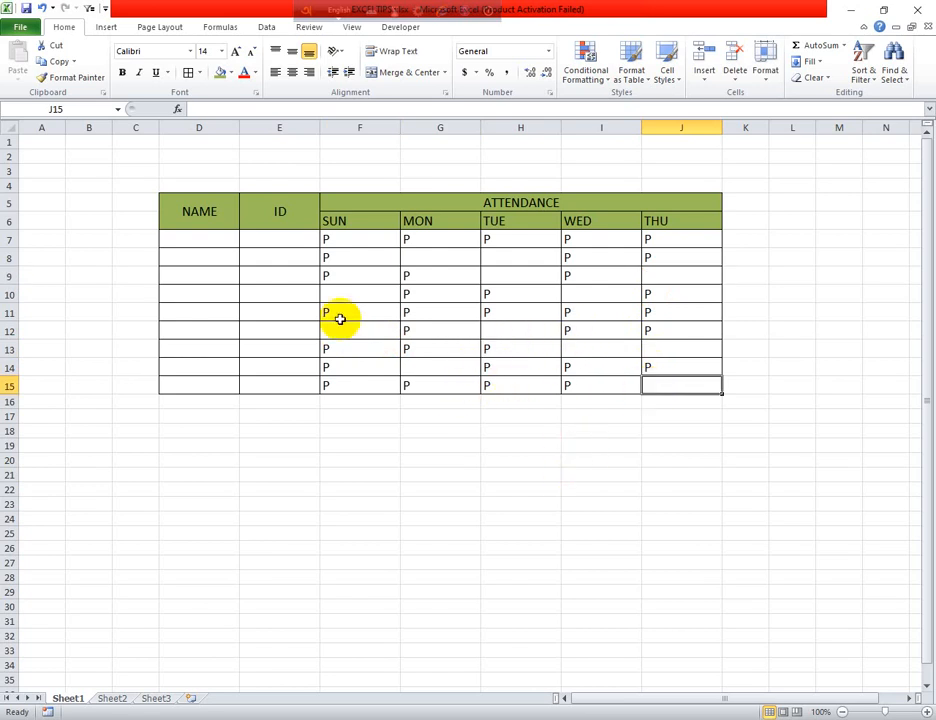
# - Enter the first three people's names in the NAME column, cells D7 through D9
pyautogui.click(217, 243)
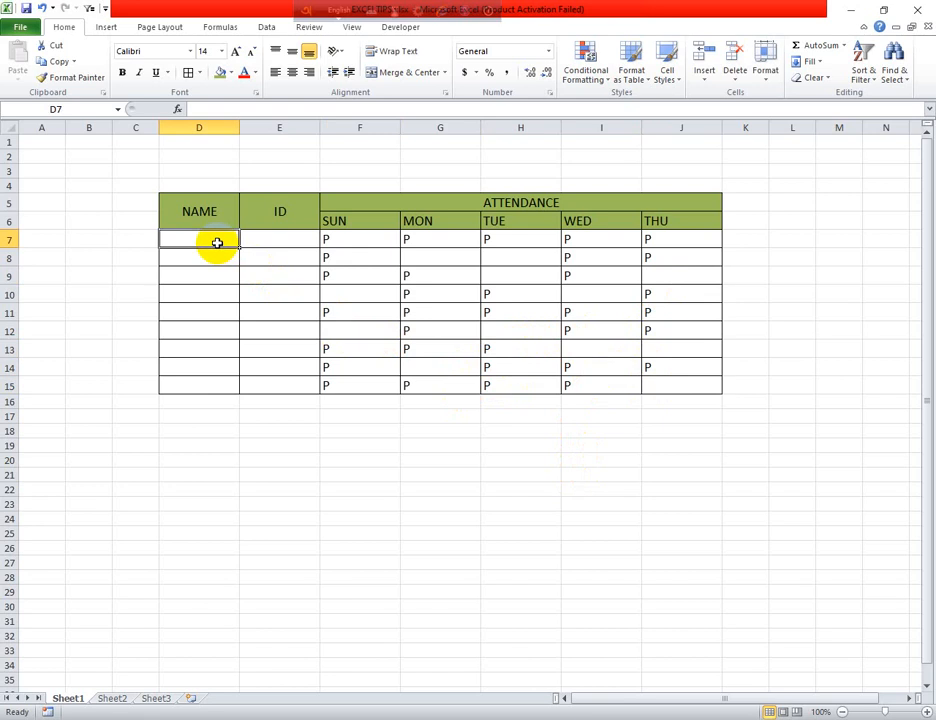
pyautogui.write('RAJ')
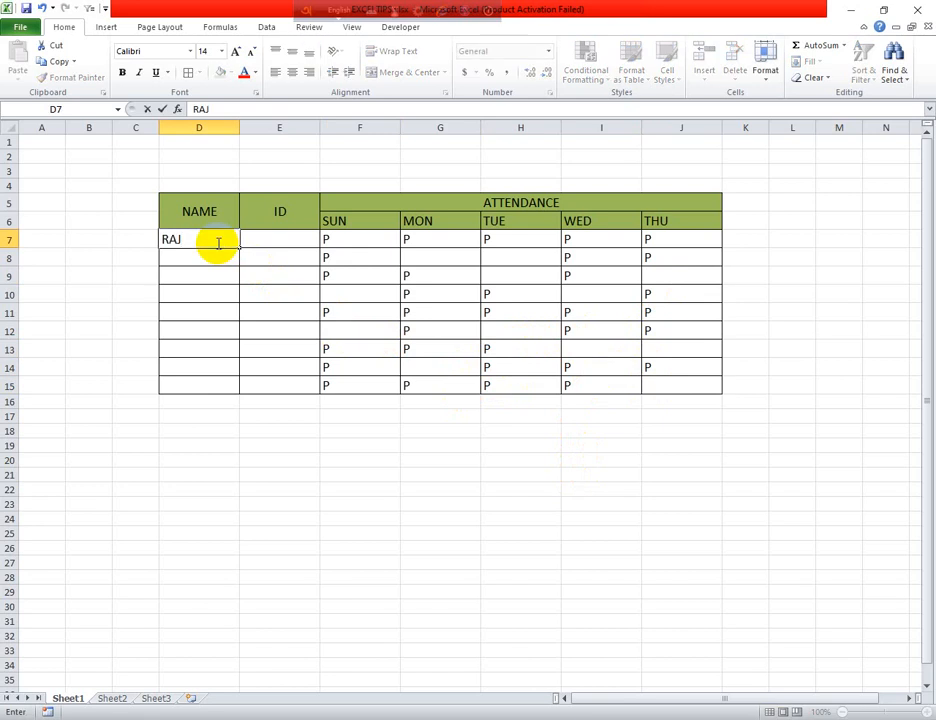
pyautogui.write('IB')
pyautogui.click(213, 253)
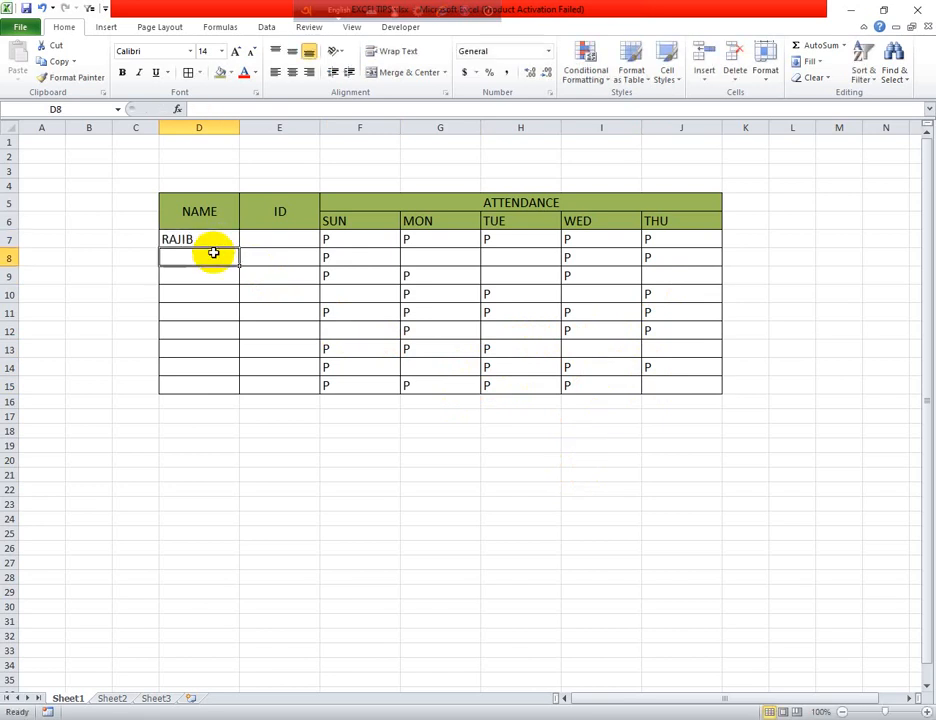
pyautogui.write('RAKIB')
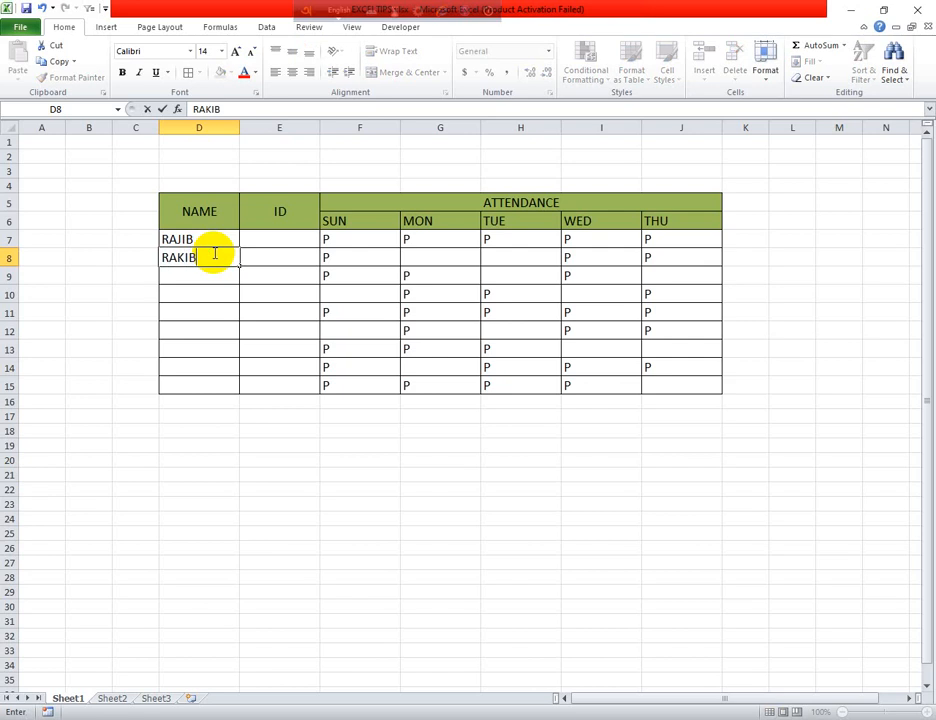
pyautogui.click(195, 274)
pyautogui.write('A')
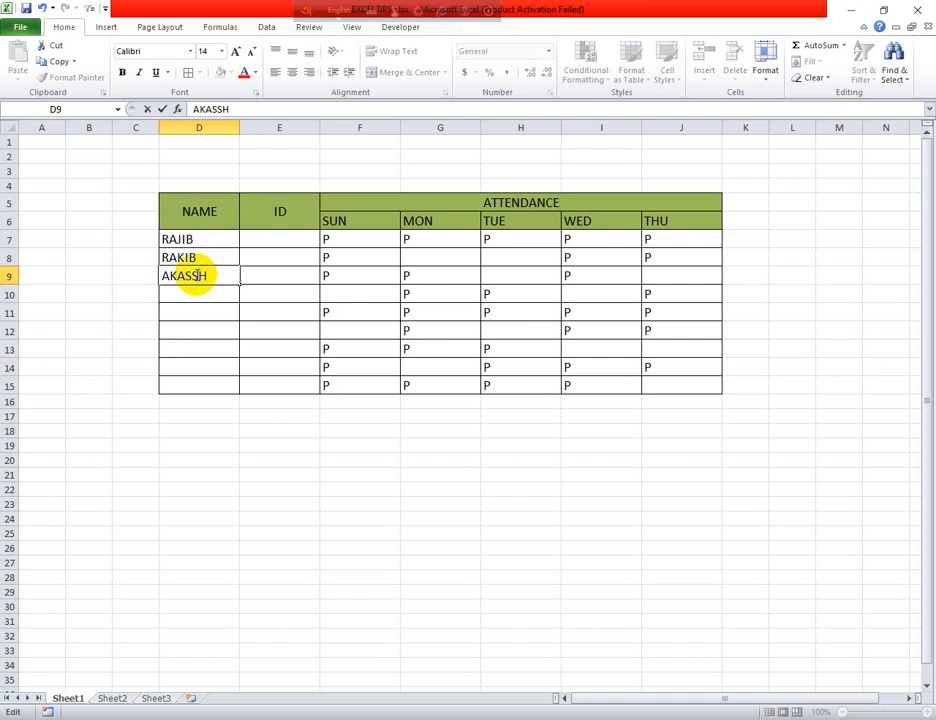
pyautogui.write('KASH')
# - Enter three more people's names in the NAME column, cells D10 through D12
pyautogui.click(173, 296)
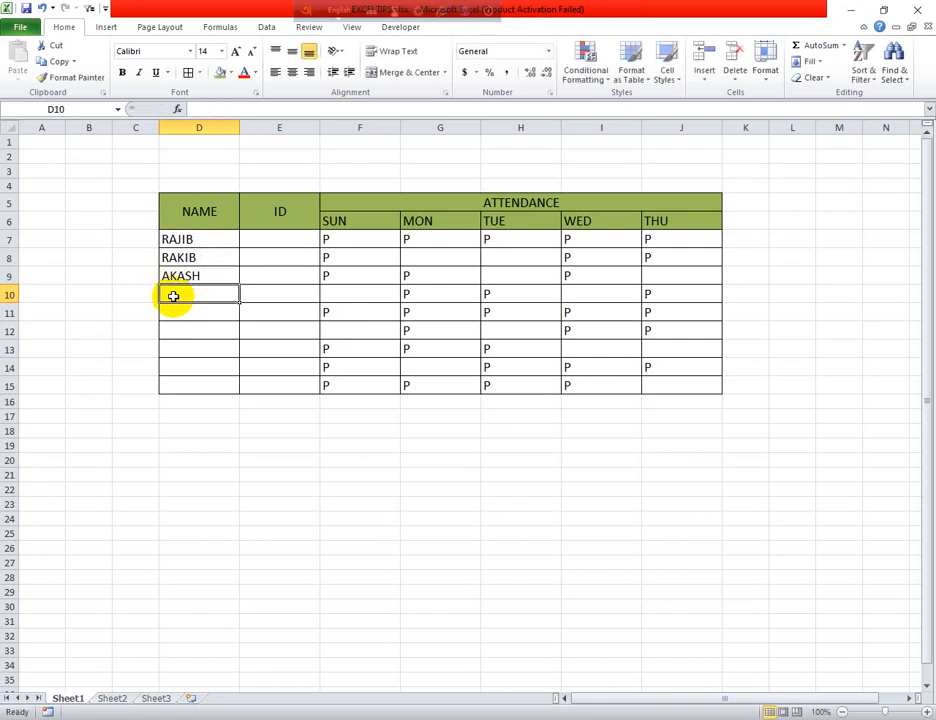
pyautogui.write('SAKI')
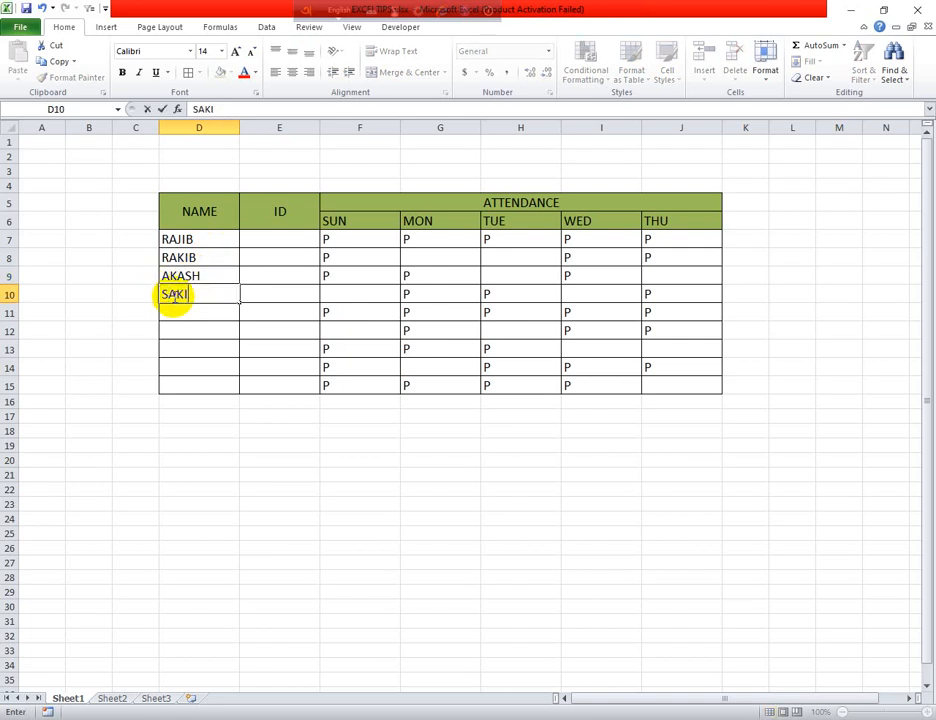
pyautogui.write('L')
pyautogui.click(181, 313)
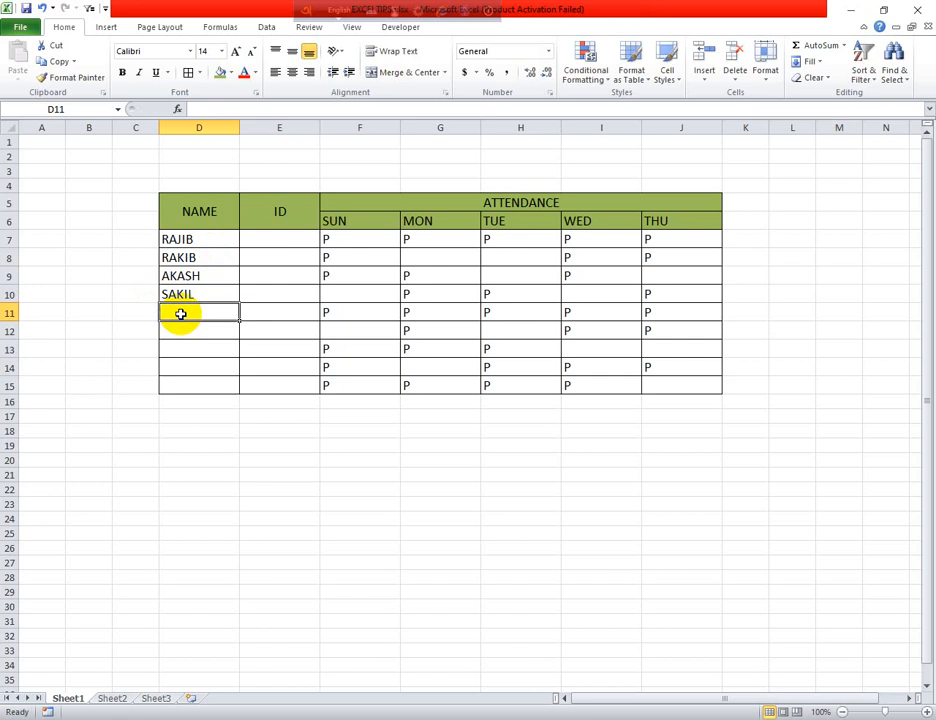
pyautogui.write('R')
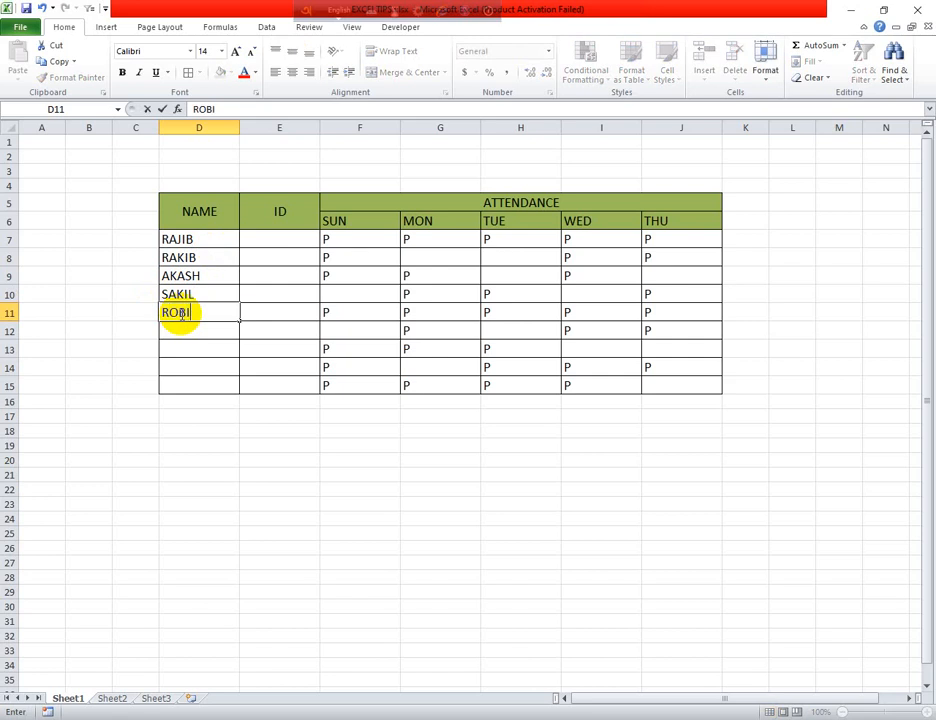
pyautogui.write('OBI')
pyautogui.click(188, 338)
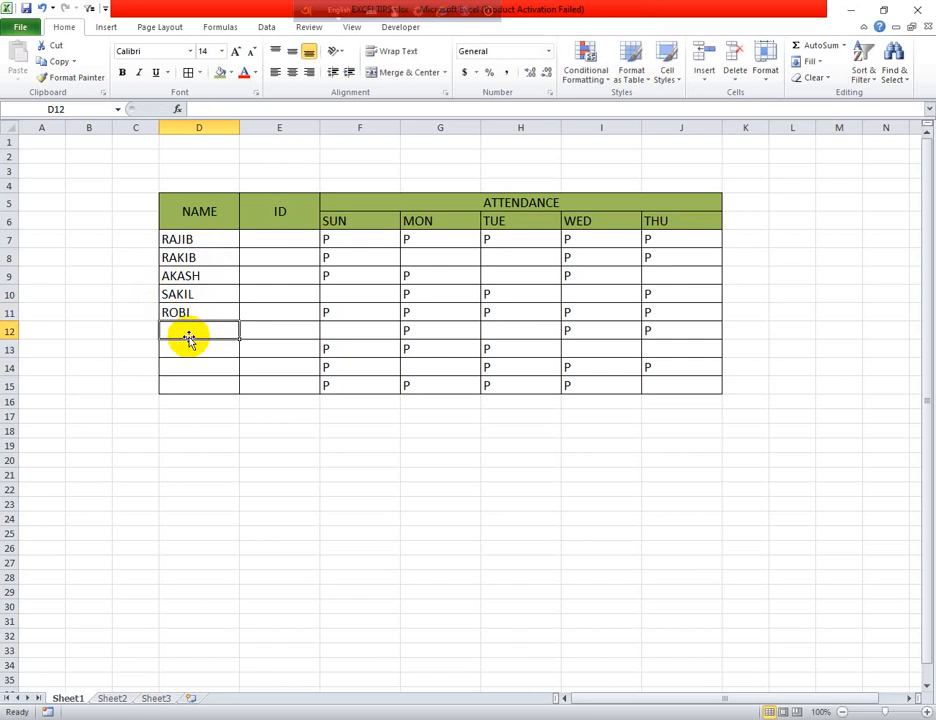
pyautogui.write('JABBAR')
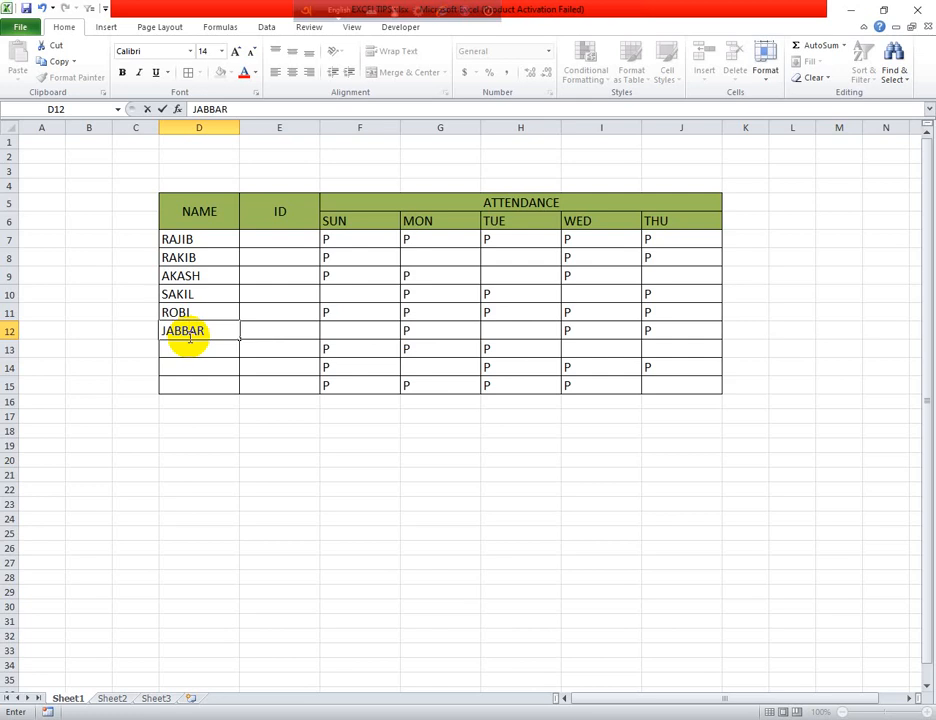
# - Enter the last three people's names in the NAME column, cells D13 through D15
pyautogui.click(187, 346)
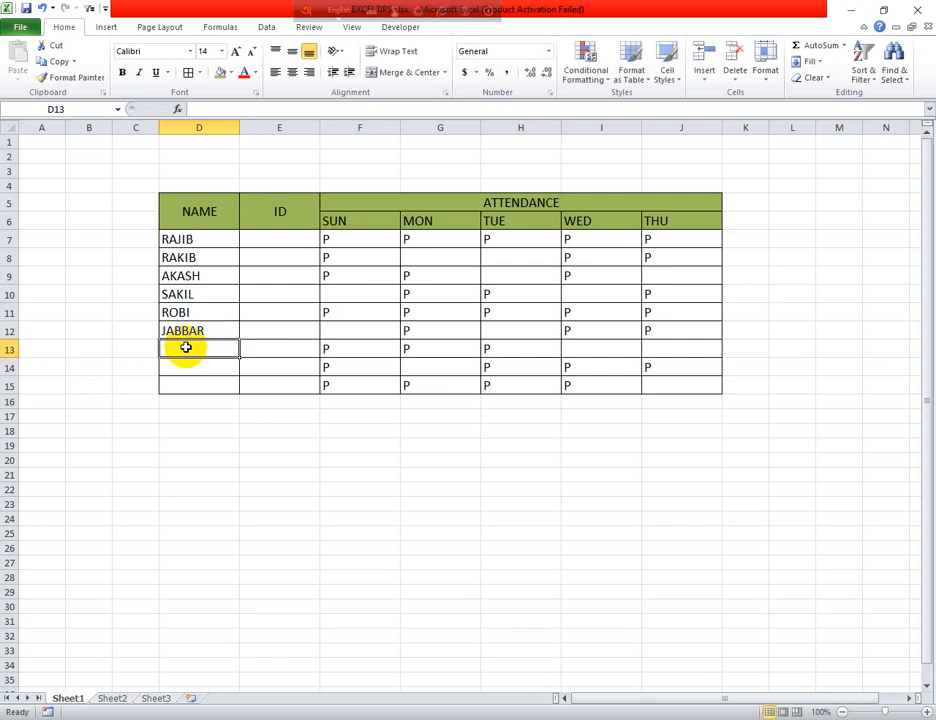
pyautogui.write('KAMAL')
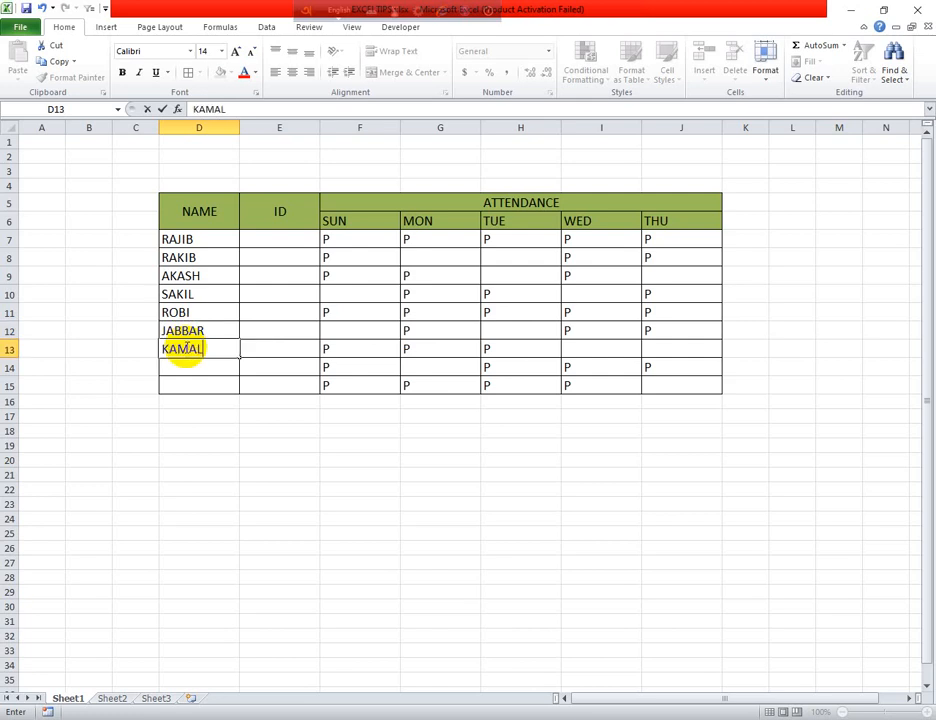
pyautogui.click(185, 367)
pyautogui.write('RATAN')
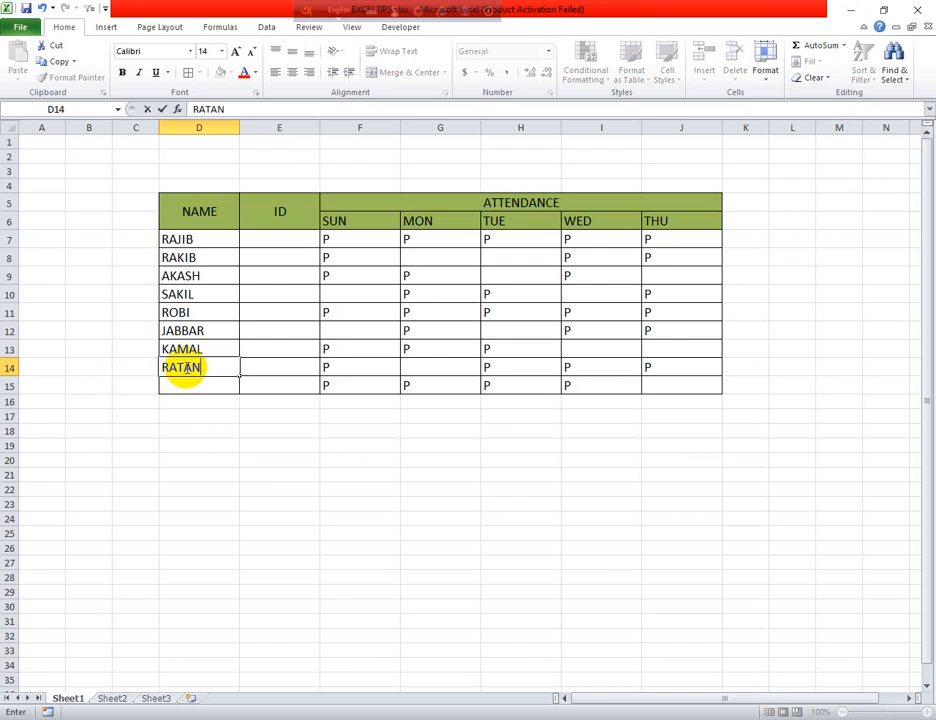
pyautogui.click(208, 387)
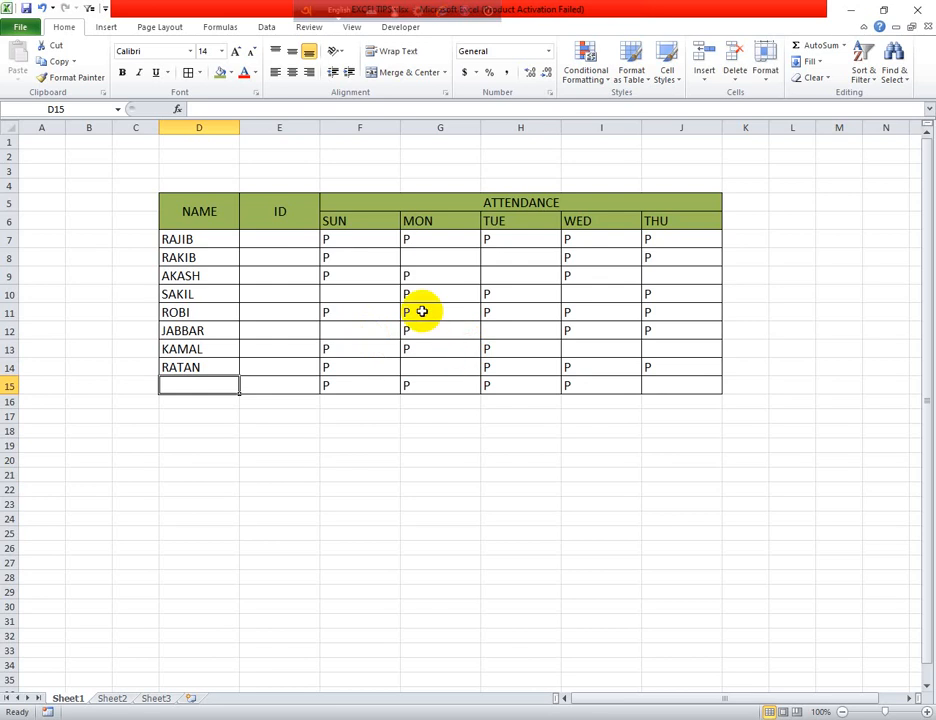
pyautogui.write('RABBI')
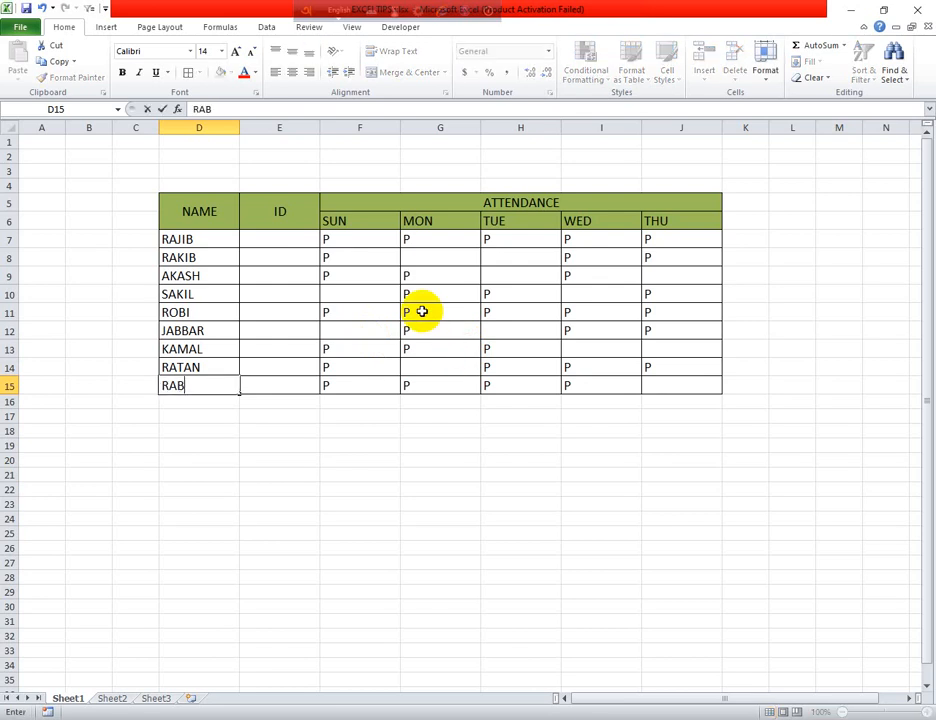
pyautogui.click(668, 405)
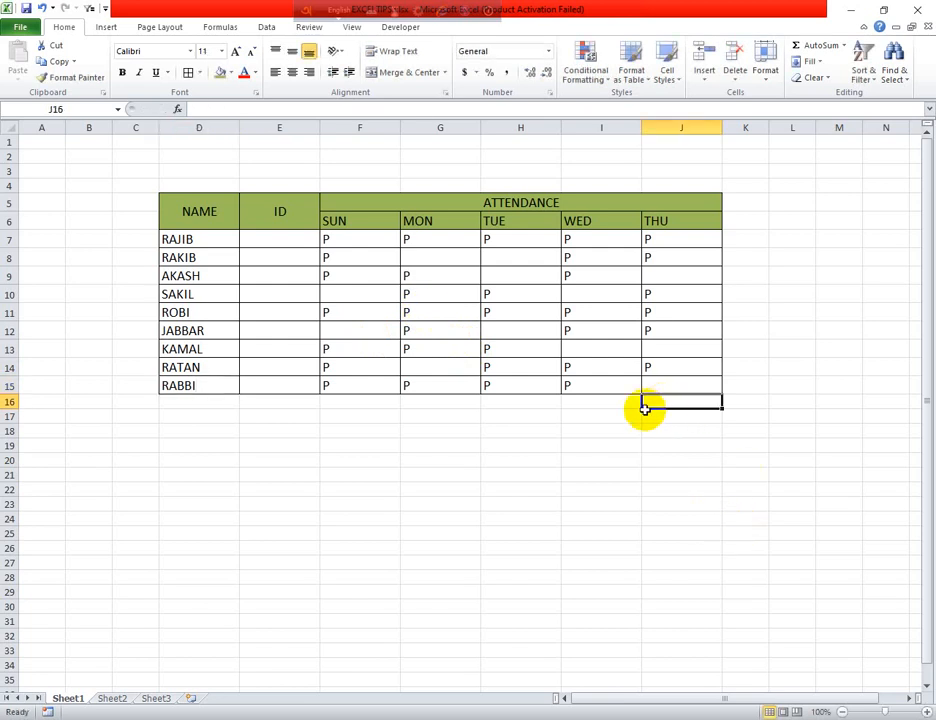
# - Enter the first person's four-digit ID number in E7 and fill it down through E15
pyautogui.click(272, 240)
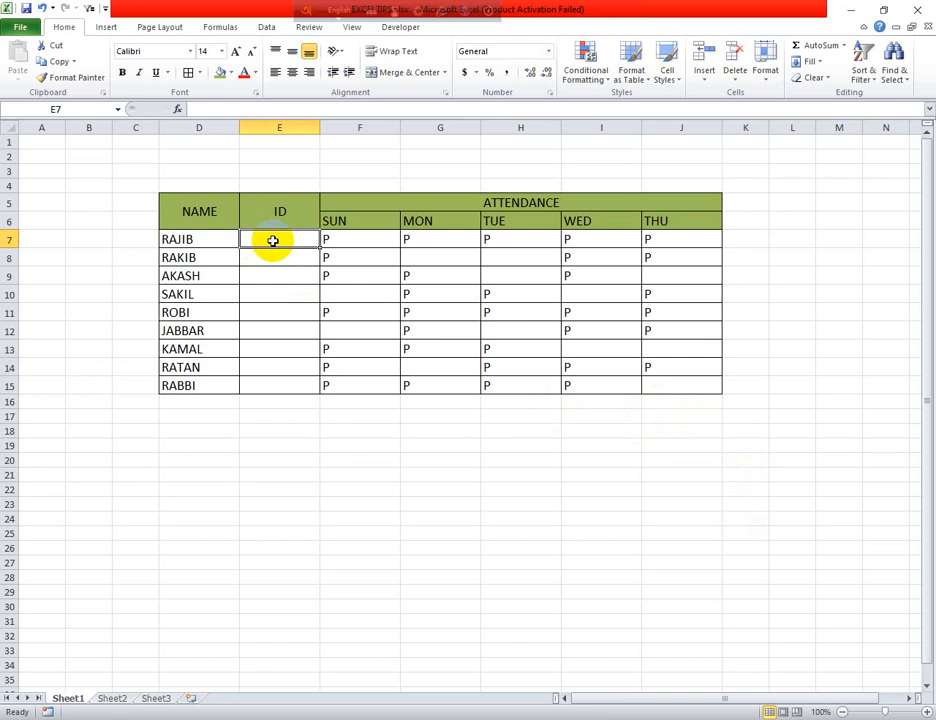
pyautogui.write('22')
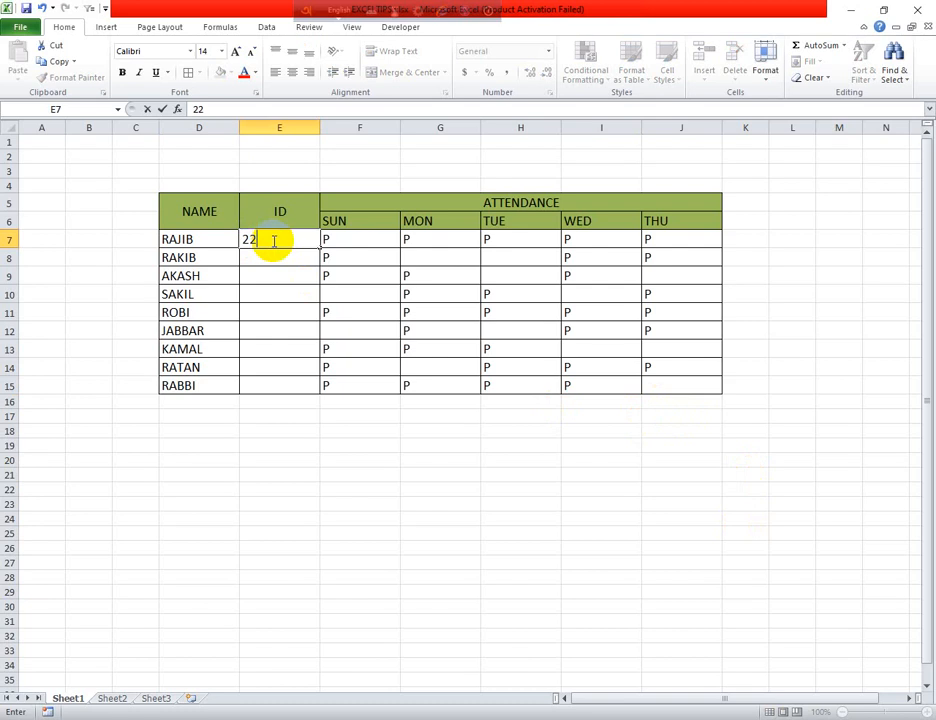
pyautogui.write('20')
pyautogui.click(272, 258)
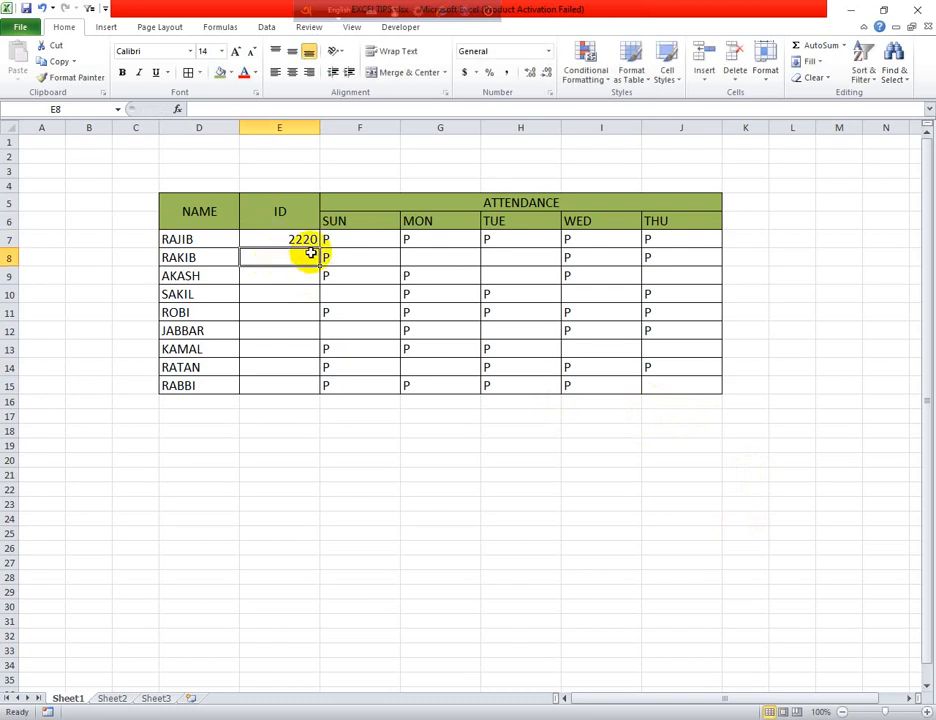
pyautogui.click(309, 241)
pyautogui.moveTo(318, 247); pyautogui.dragTo(313, 388)
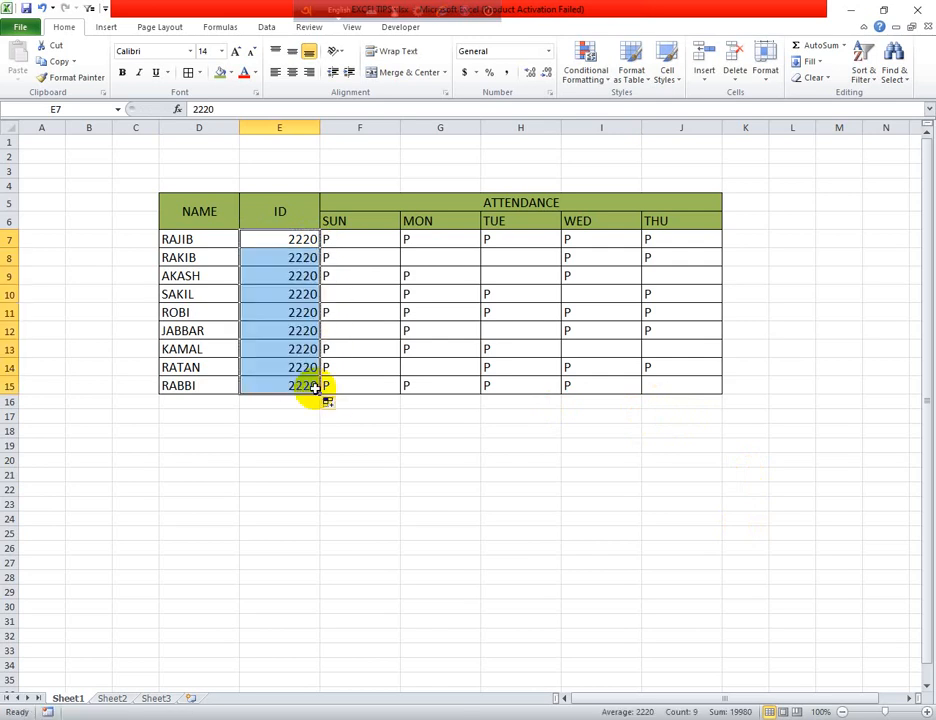
# - Clear the copied ID numbers from cells E8 through E15, keeping only the first person's ID
pyautogui.click(309, 292)
pyautogui.click(315, 259)
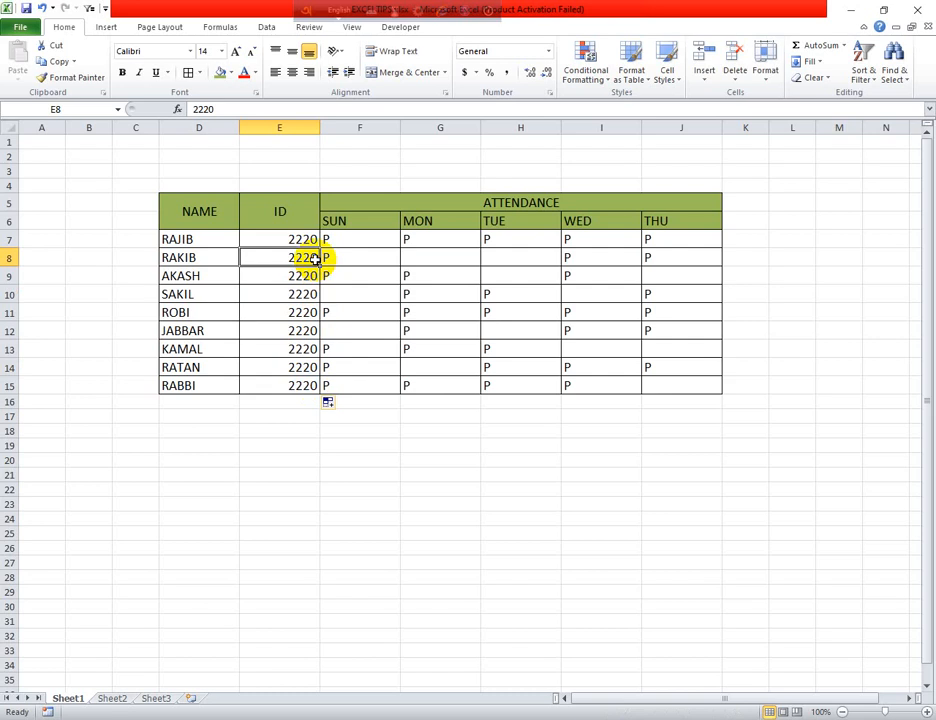
pyautogui.press('BackSpace')
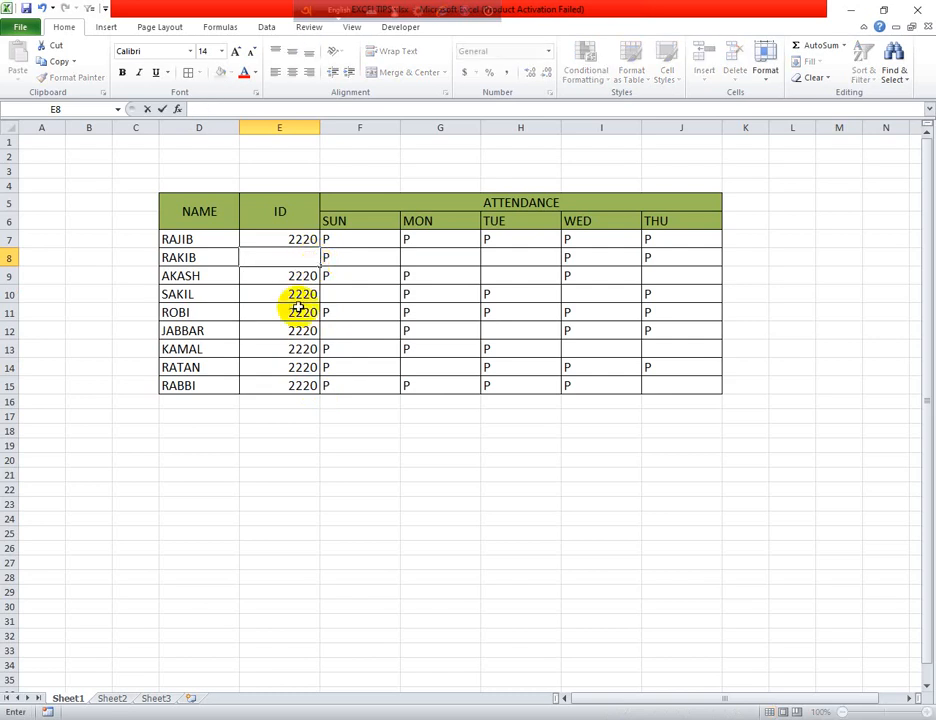
pyautogui.moveTo(297, 279); pyautogui.dragTo(302, 390)
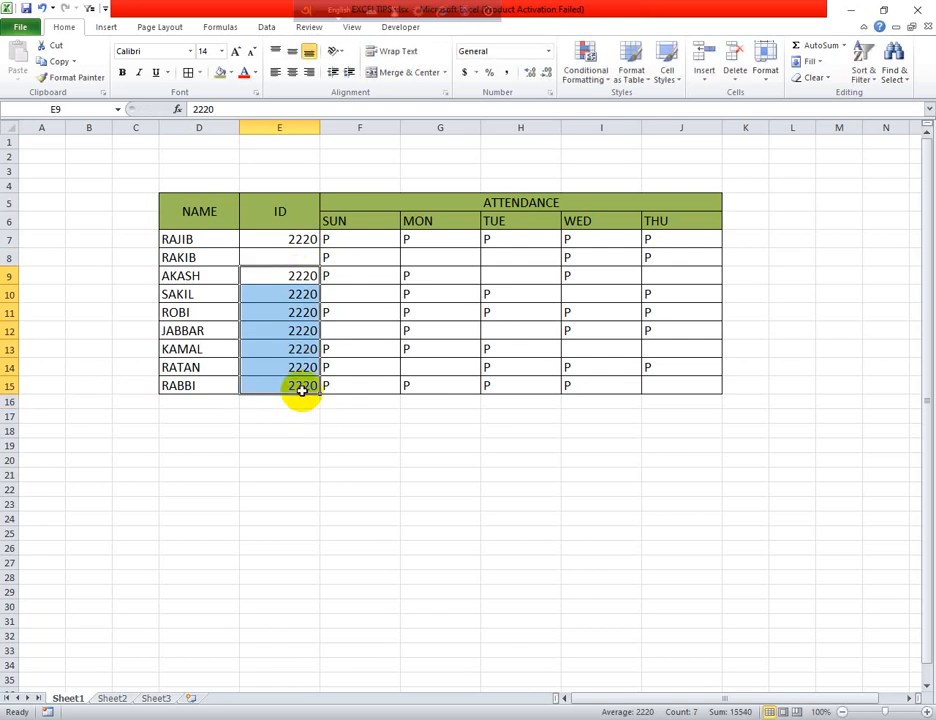
pyautogui.press('Delete')
pyautogui.press('Up')
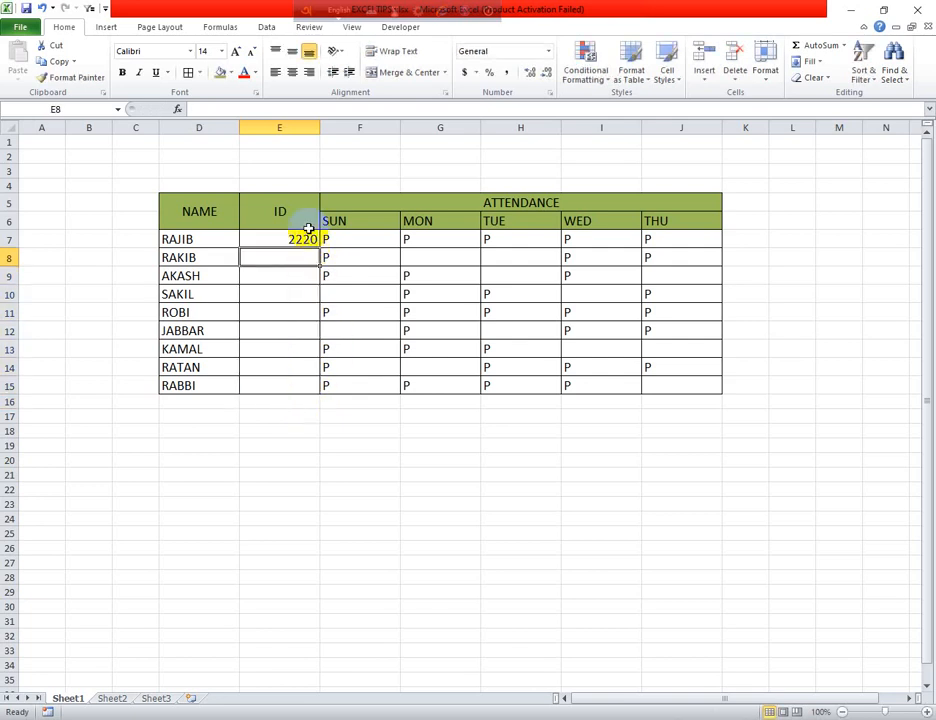
# - Start a formula with the IF function in cell E8 of the ID column
pyautogui.click(309, 238)
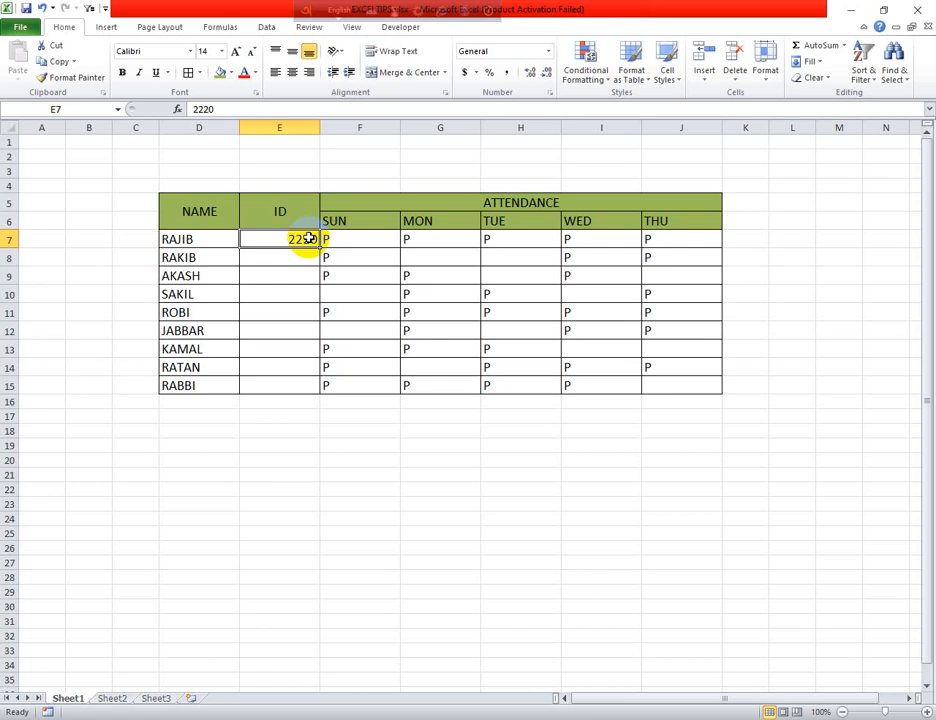
pyautogui.click(301, 259)
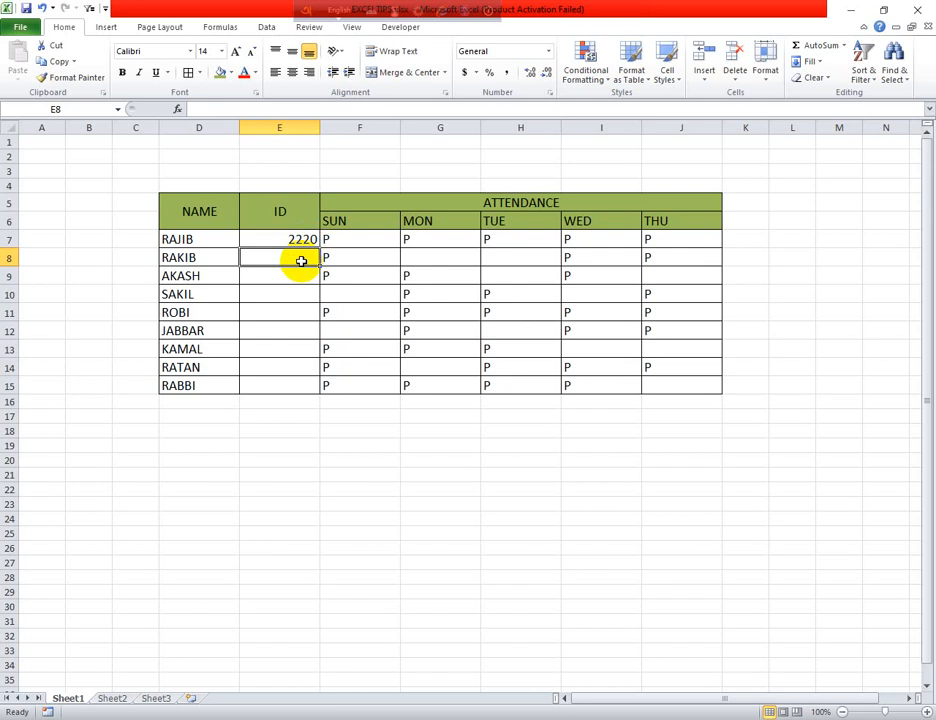
pyautogui.click(303, 243)
pyautogui.click(303, 259)
pyautogui.write('=')
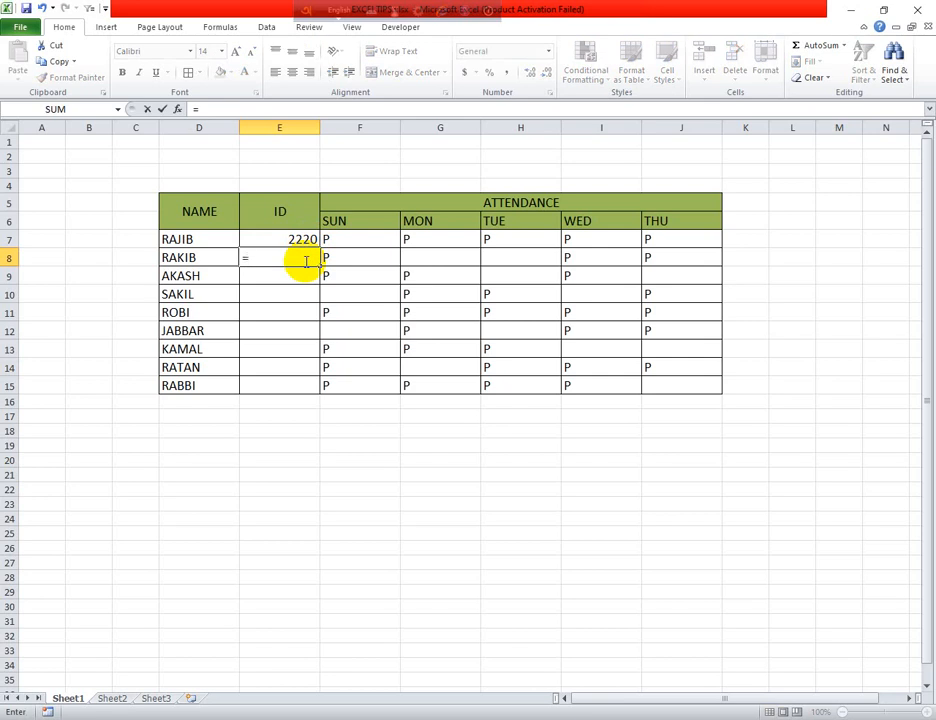
pyautogui.write('IF')
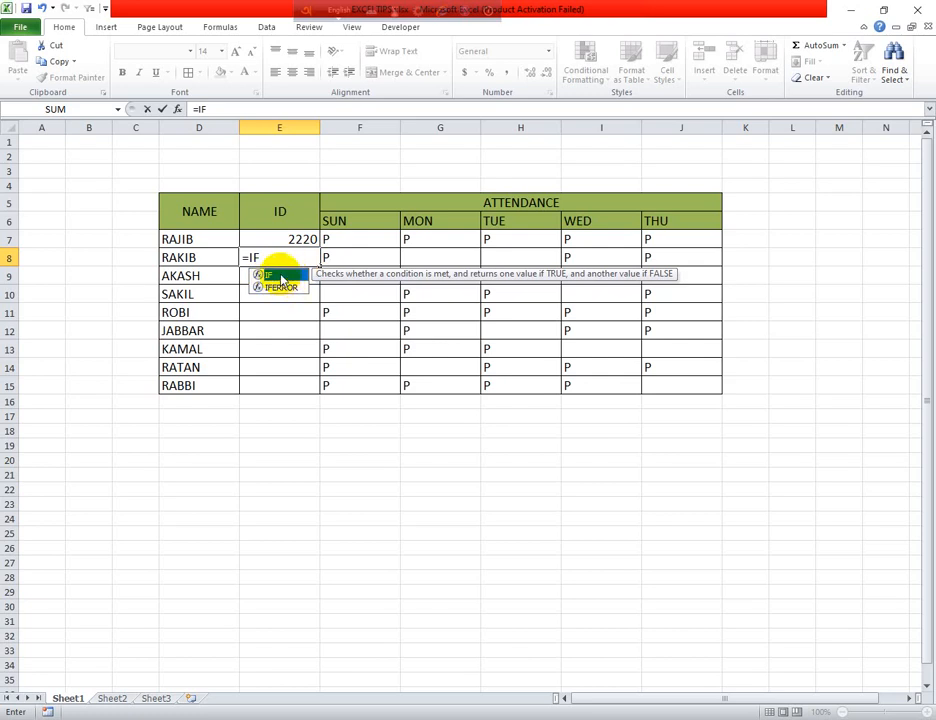
pyautogui.doubleClick(283, 276)
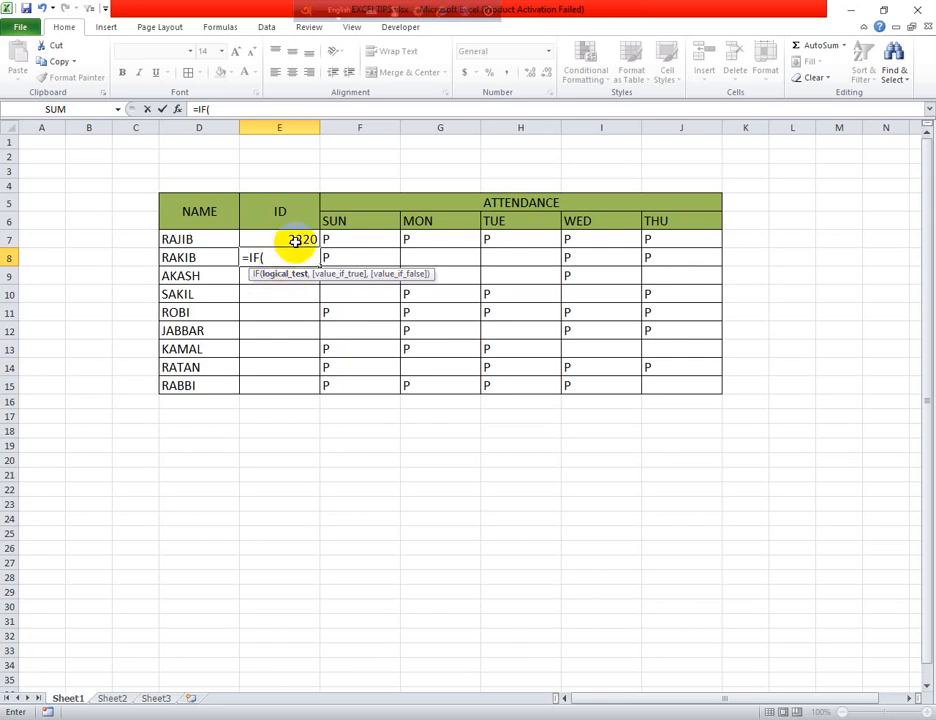
pyautogui.click(297, 240)
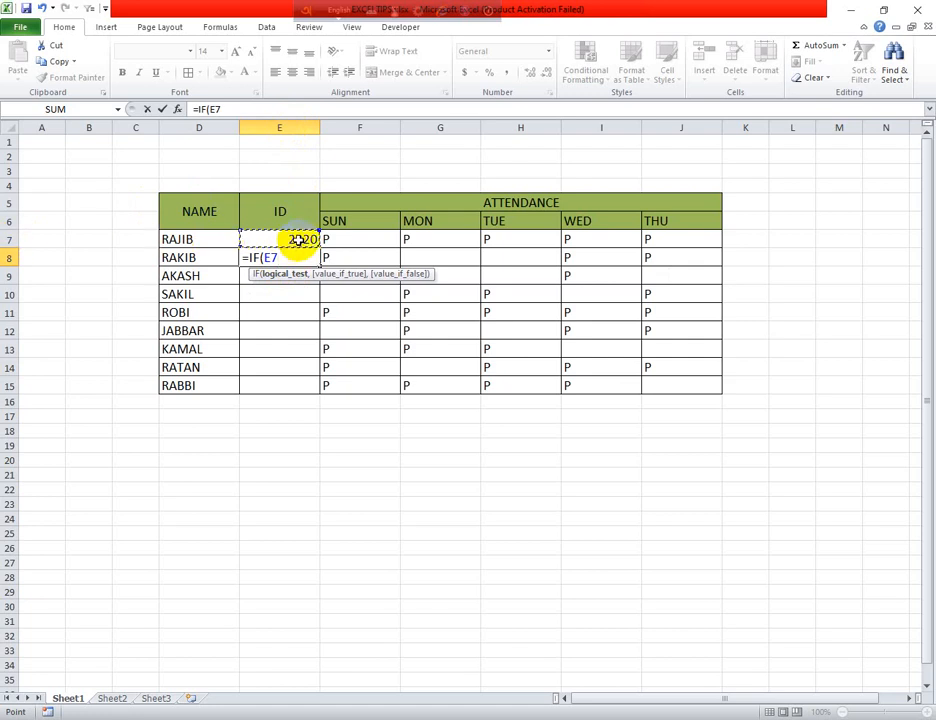
pyautogui.click(710, 561)
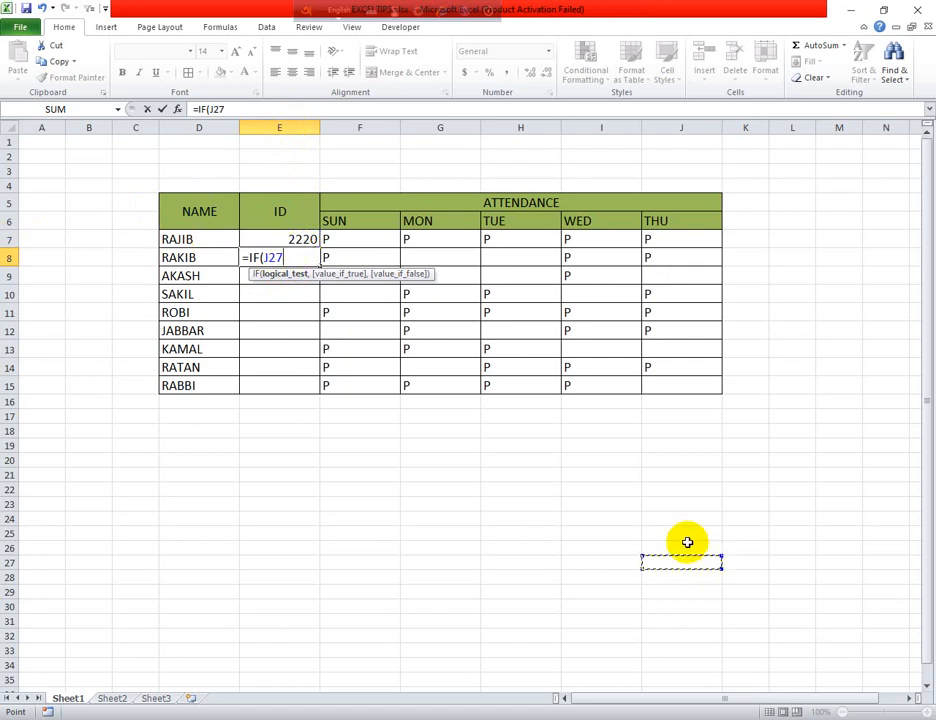
pyautogui.click(687, 545)
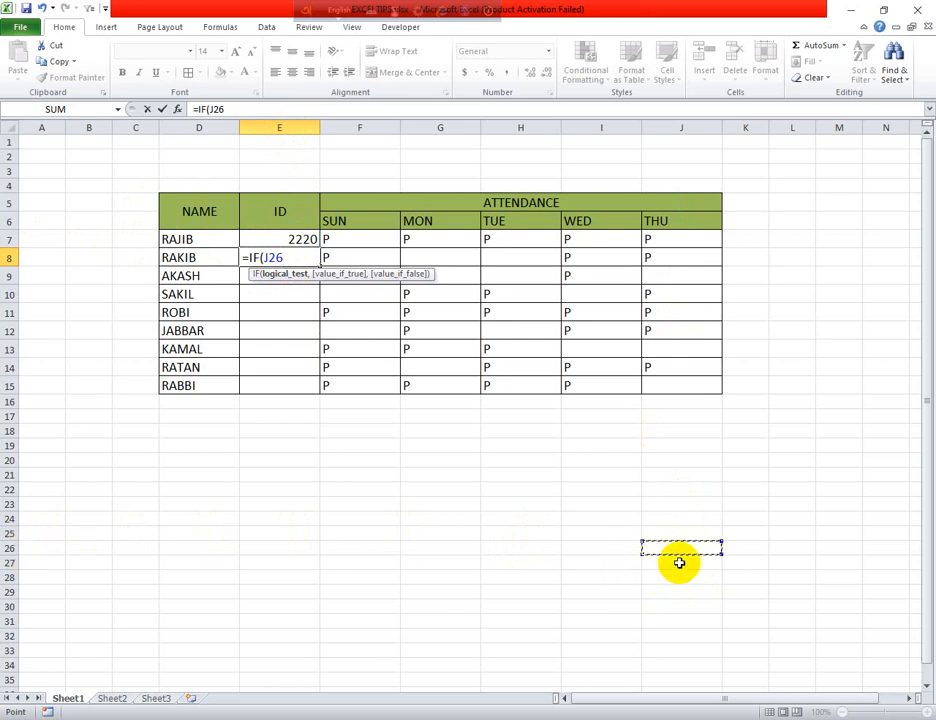
pyautogui.moveTo(284, 258); pyautogui.dragTo(262, 258)
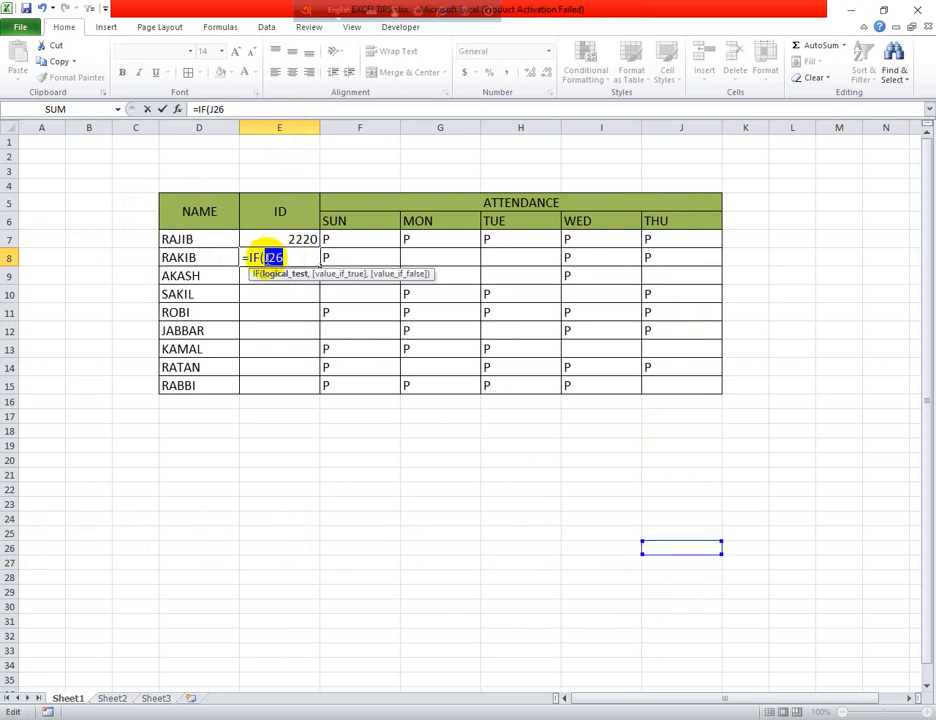
pyautogui.press('BackSpace')
# - Complete the formula in E8 as =IF(E7>0,E7+1) and enter it
pyautogui.click(303, 240)
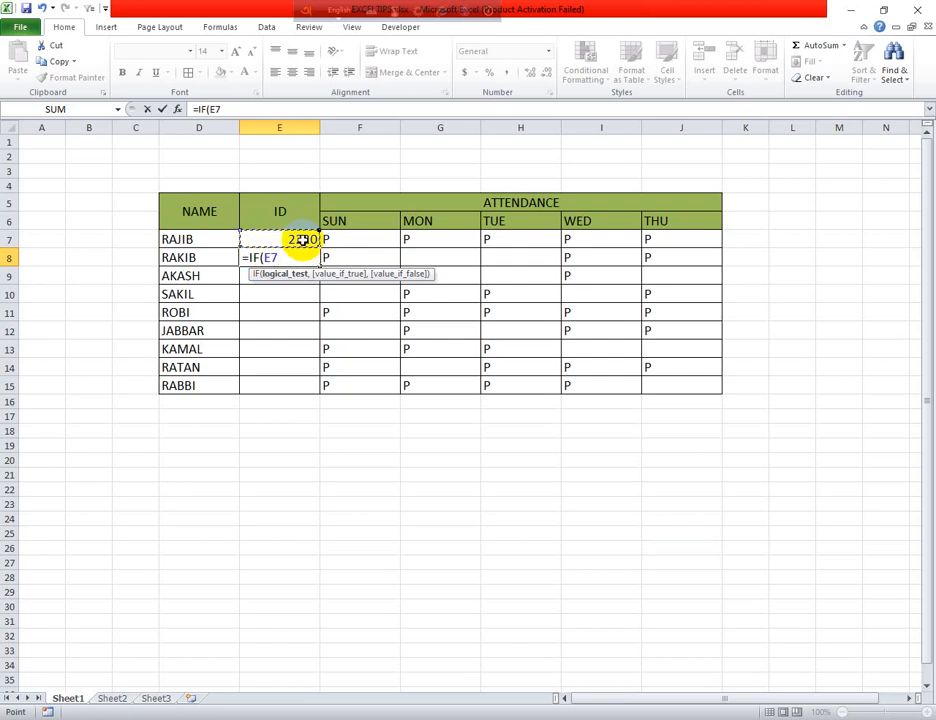
pyautogui.write('>')
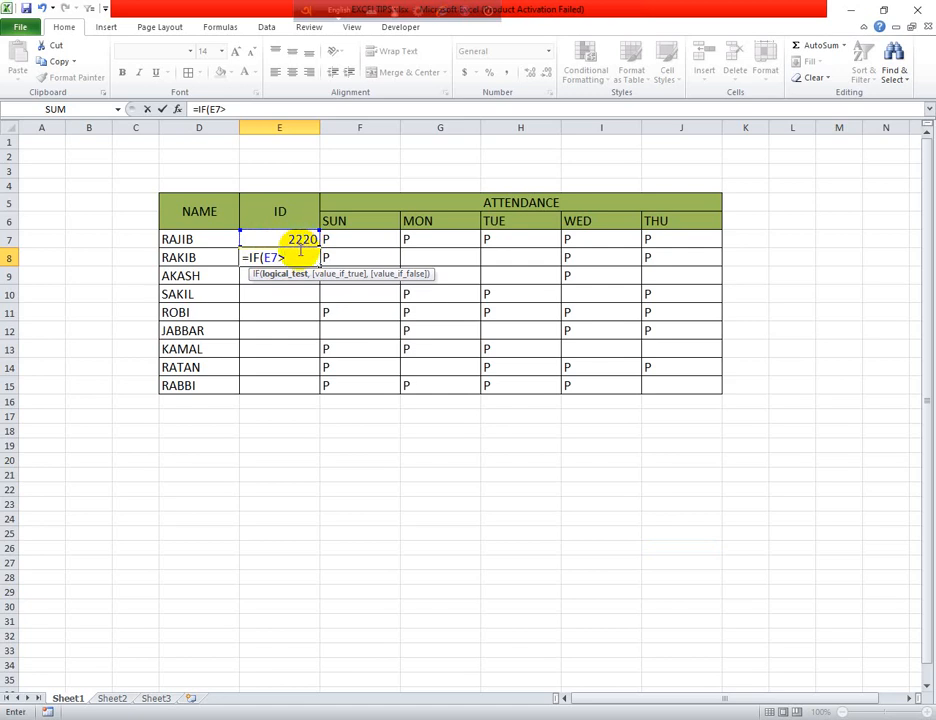
pyautogui.write('0,')
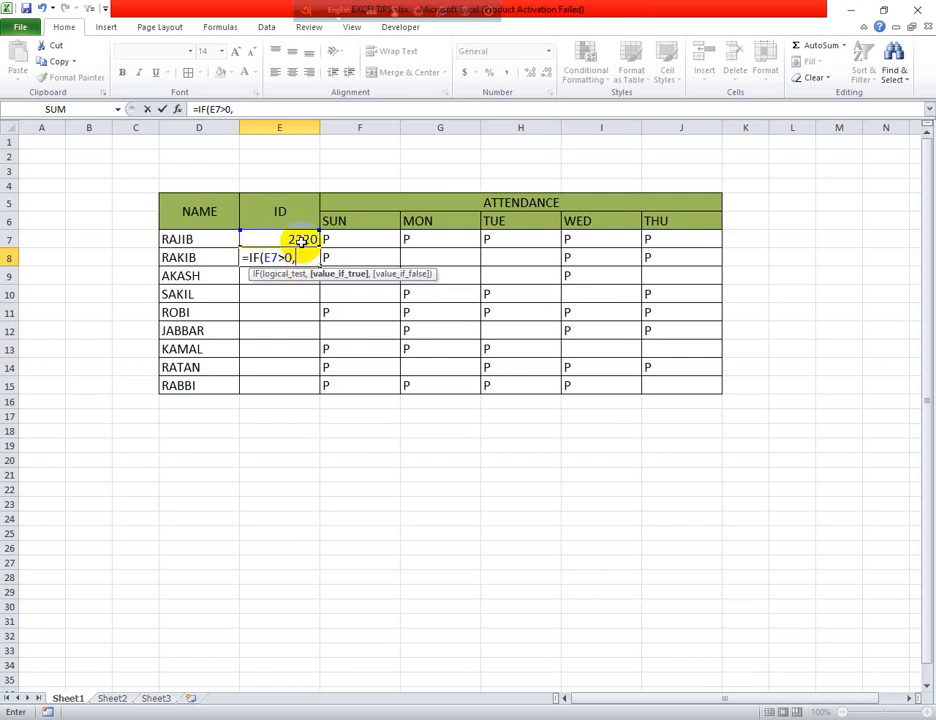
pyautogui.click(302, 241)
pyautogui.write('+1)')
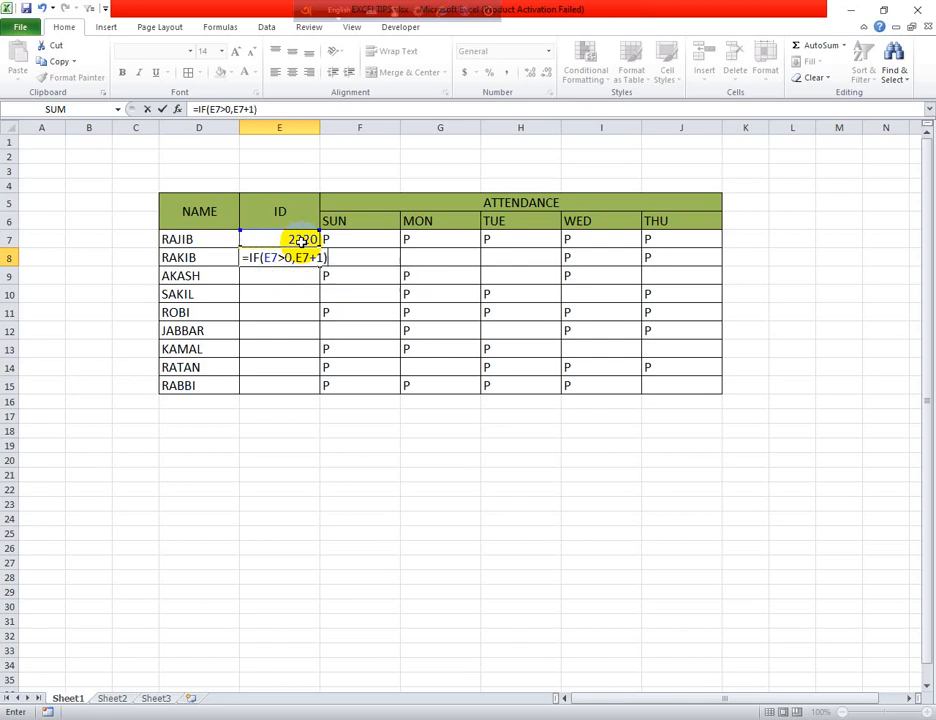
pyautogui.press('Return')
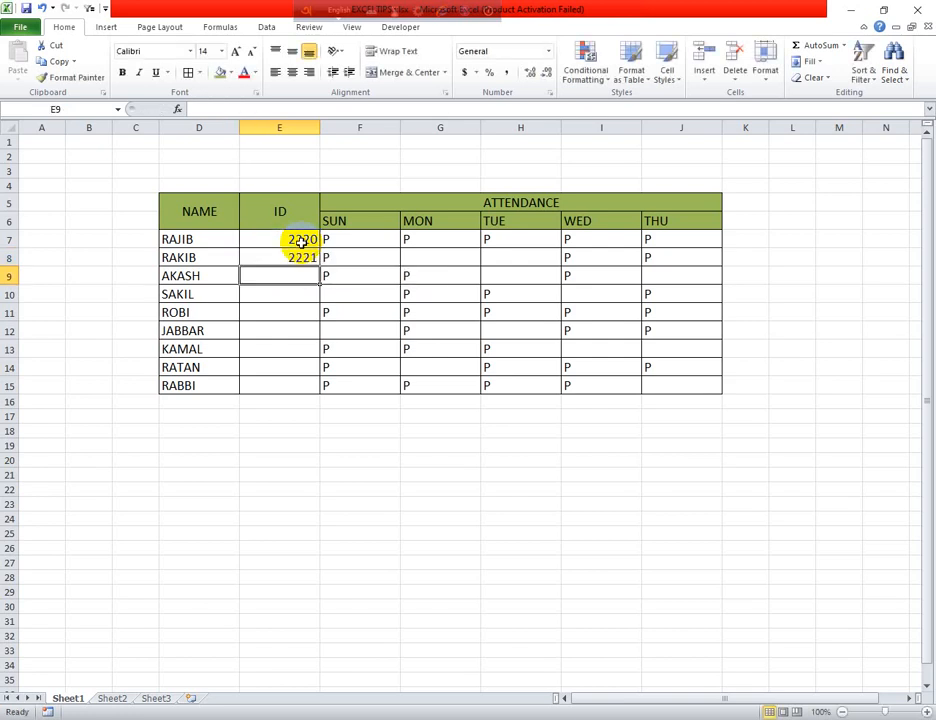
# - Fill the E8 formula down the ID column through E15
pyautogui.click(303, 260)
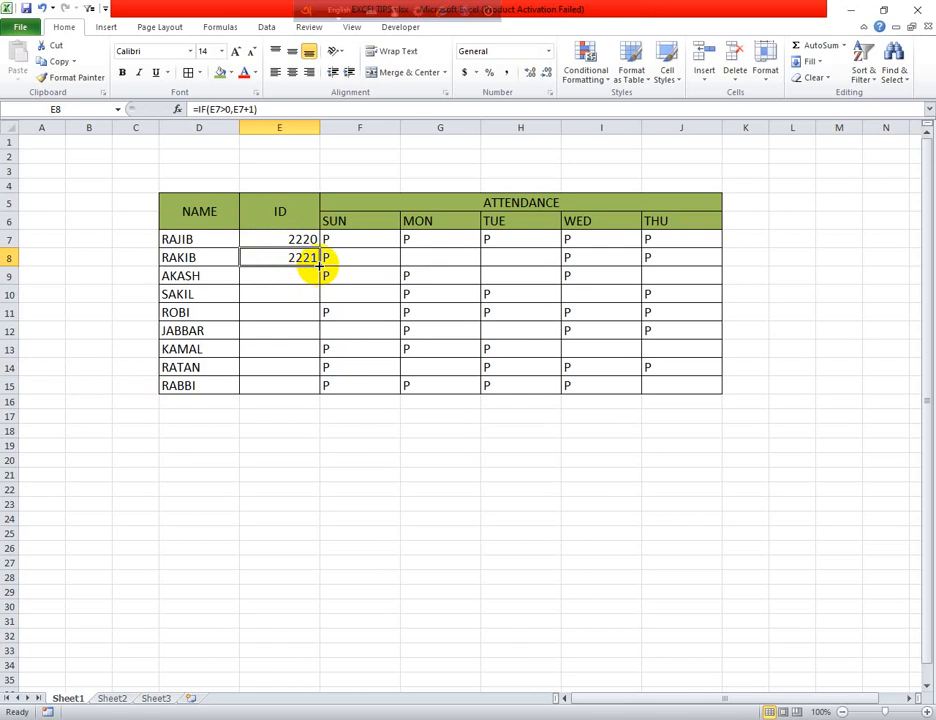
pyautogui.moveTo(320, 272); pyautogui.dragTo(319, 390)
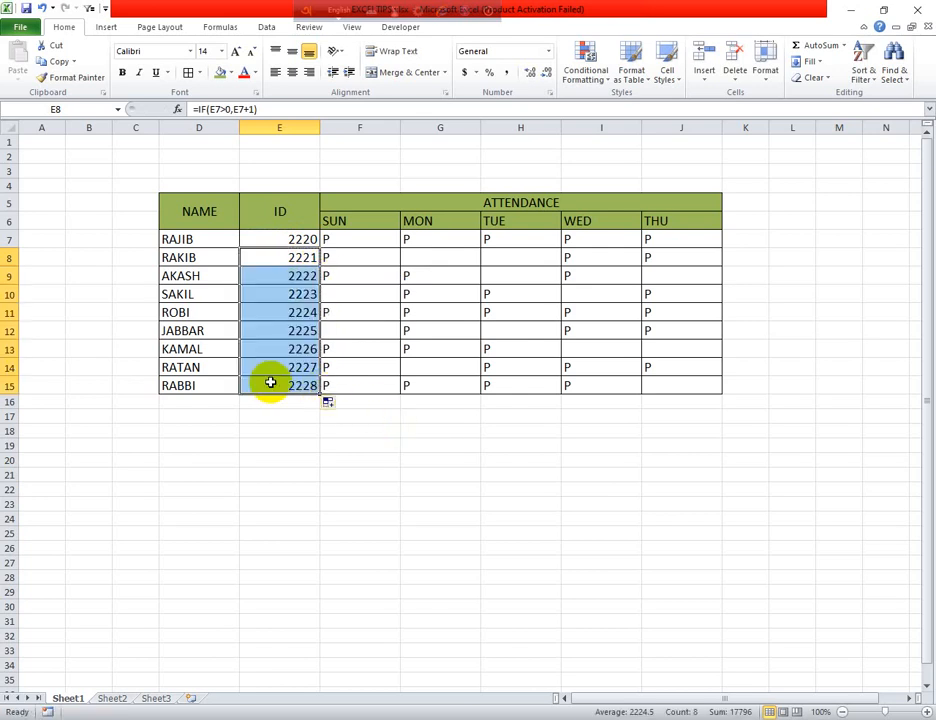
pyautogui.click(285, 313)
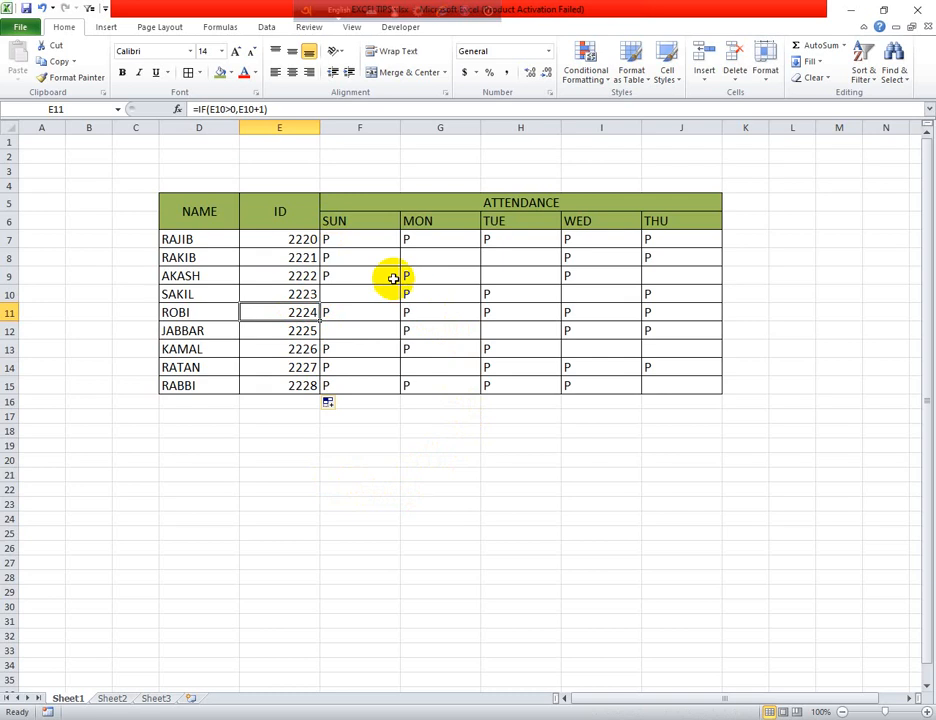
# - Select only the blank cells within the attendance range F7:J15 using Go To Special with Blanks
pyautogui.moveTo(372, 239); pyautogui.dragTo(669, 390)
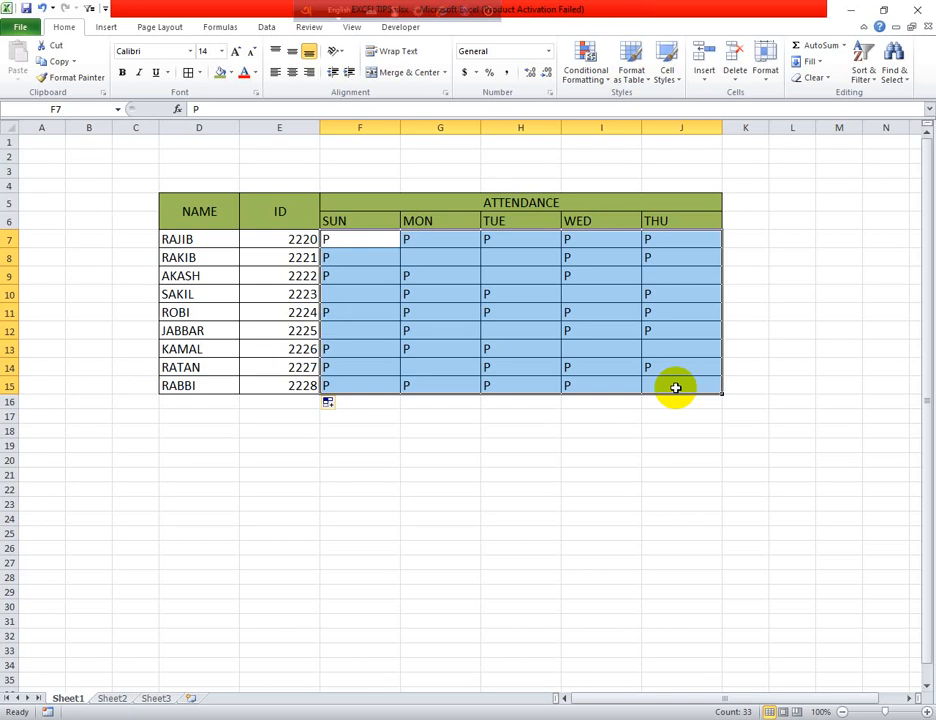
pyautogui.click(371, 250)
pyautogui.press('Down')
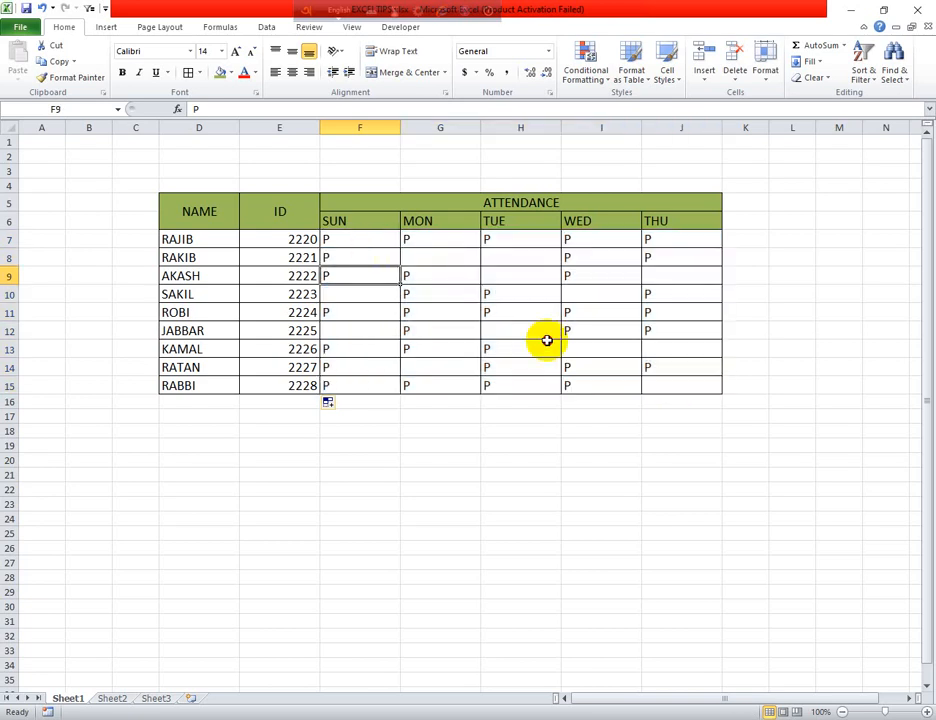
pyautogui.moveTo(368, 242); pyautogui.dragTo(663, 383)
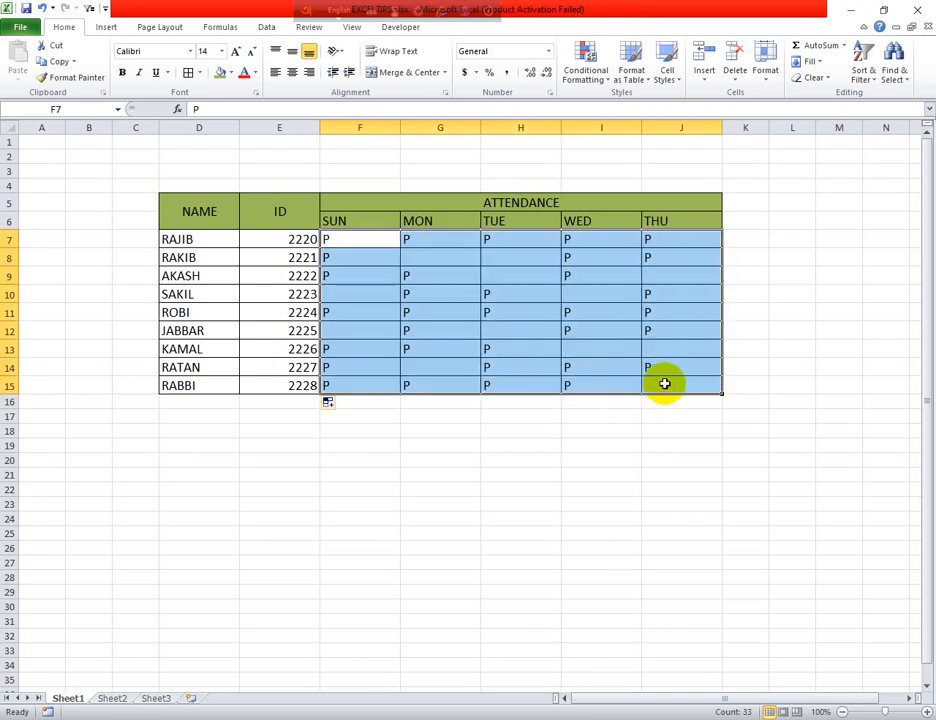
pyautogui.click(903, 80)
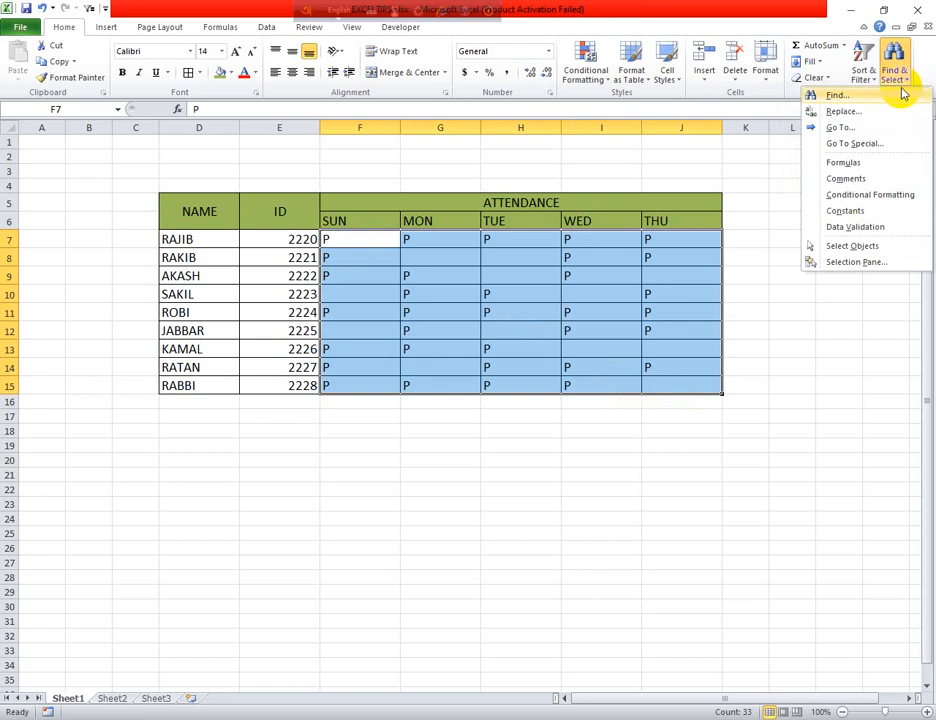
pyautogui.click(856, 144)
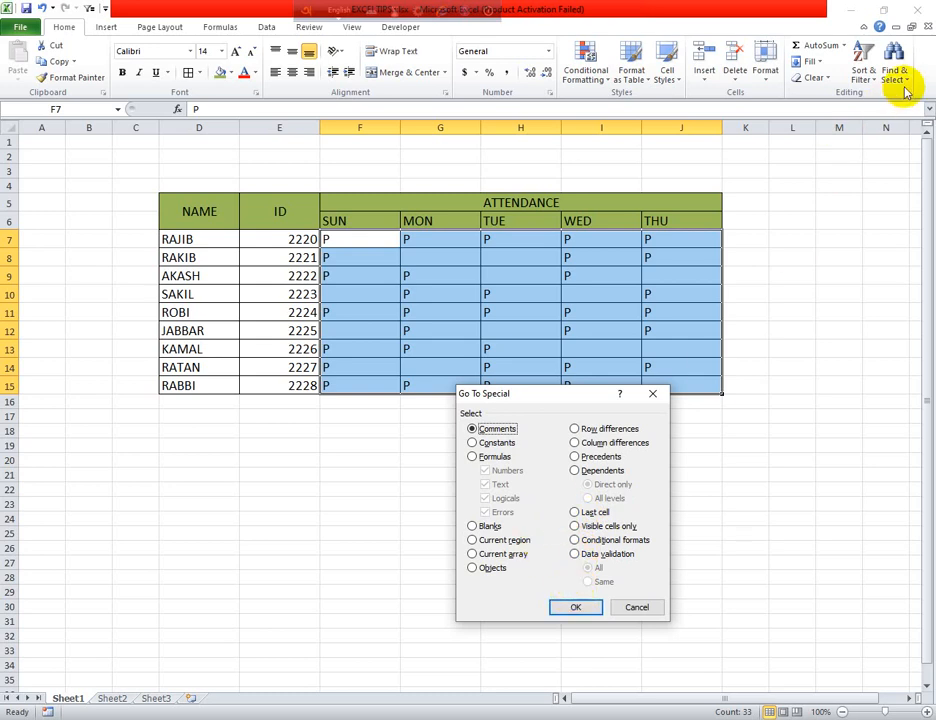
pyautogui.click(474, 526)
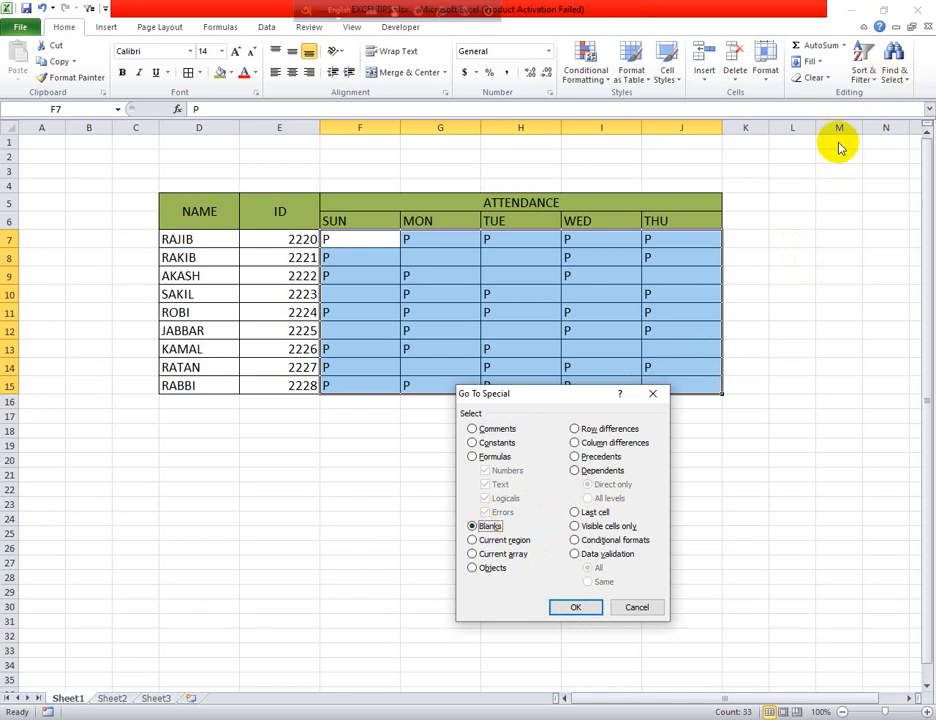
pyautogui.click(576, 607)
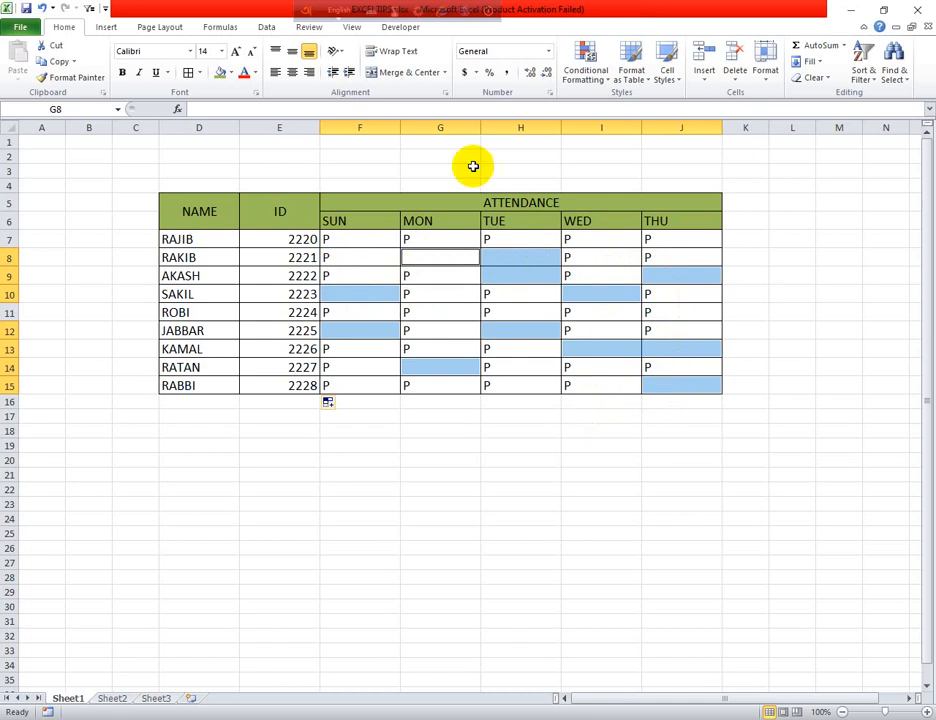
# - Fill the selected blank cells with Red, Accent 2, Darker 25% and enter ABSENT in all of them at once
pyautogui.click(231, 74)
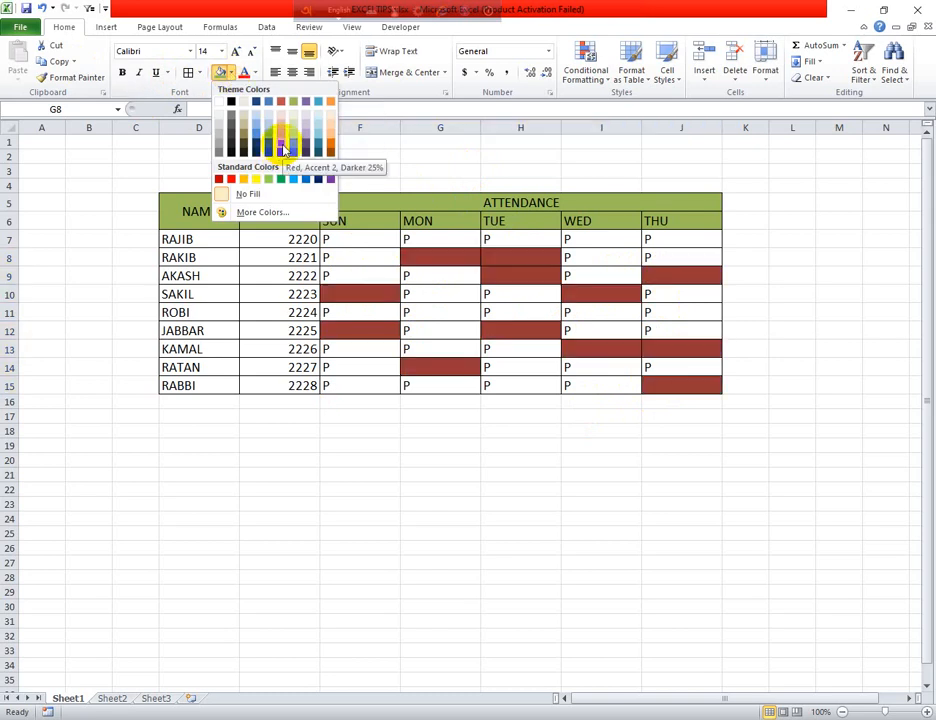
pyautogui.click(282, 145)
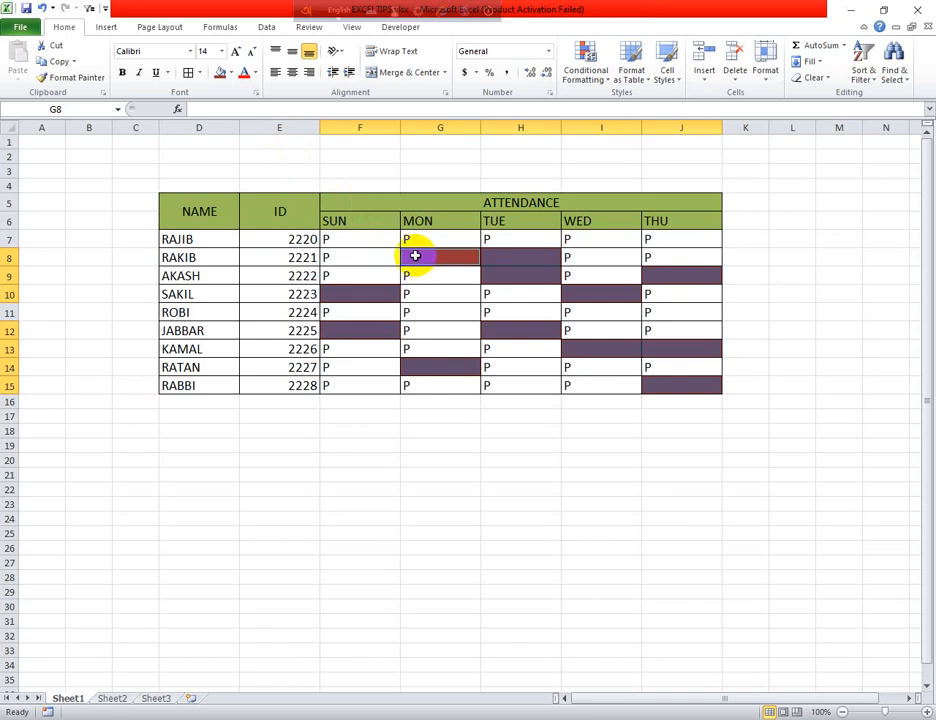
pyautogui.write('ABS')
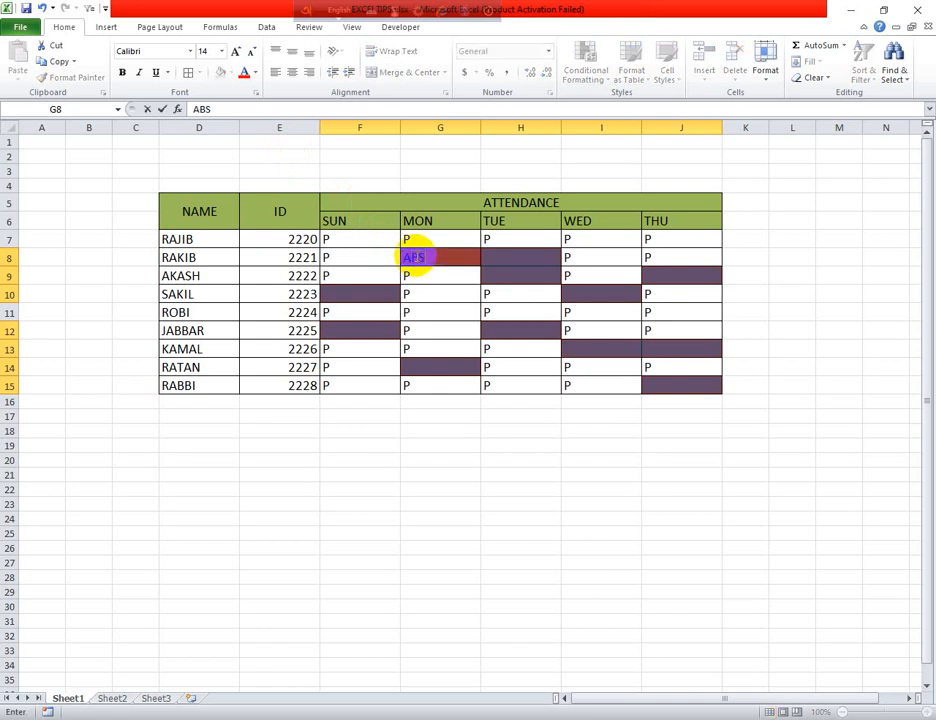
pyautogui.write('ENT')
pyautogui.hotkey('ctrl', 'Return')
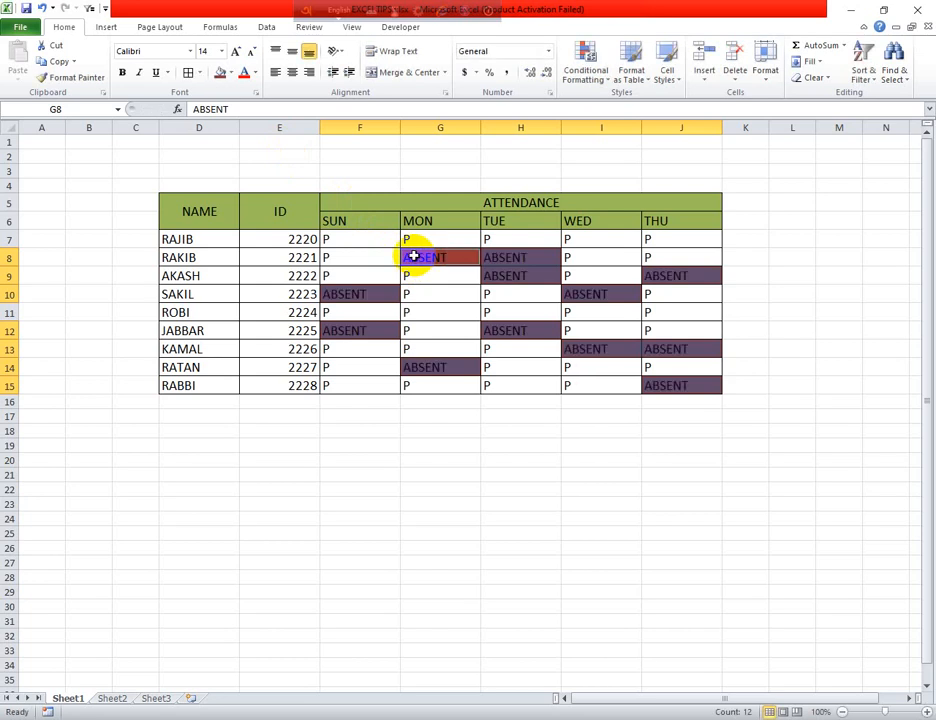
pyautogui.click(623, 421)
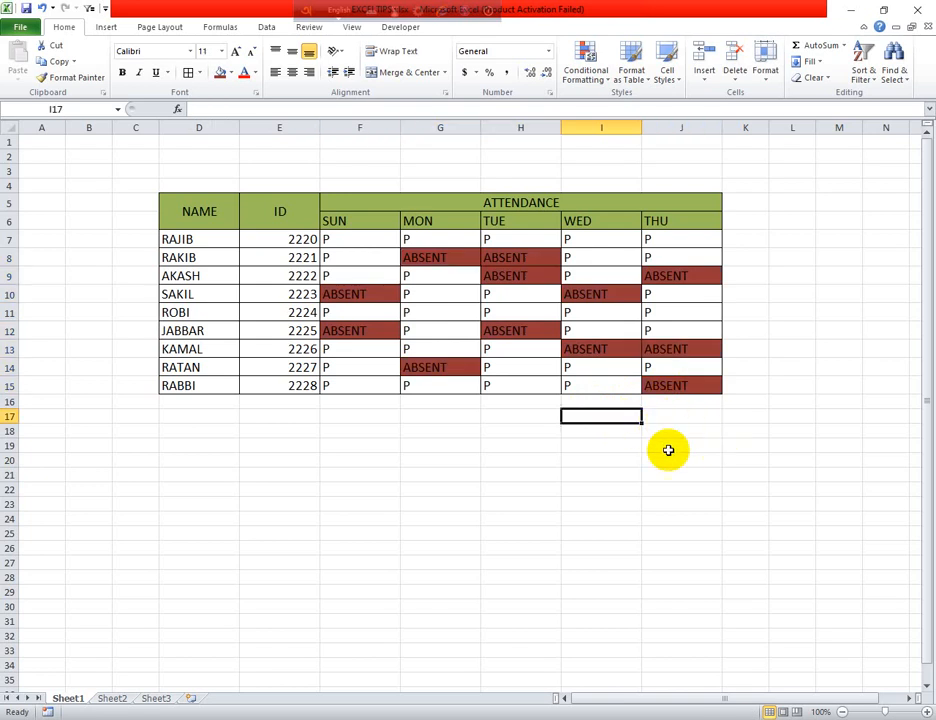
pyautogui.click(569, 459)
pyautogui.click(508, 449)
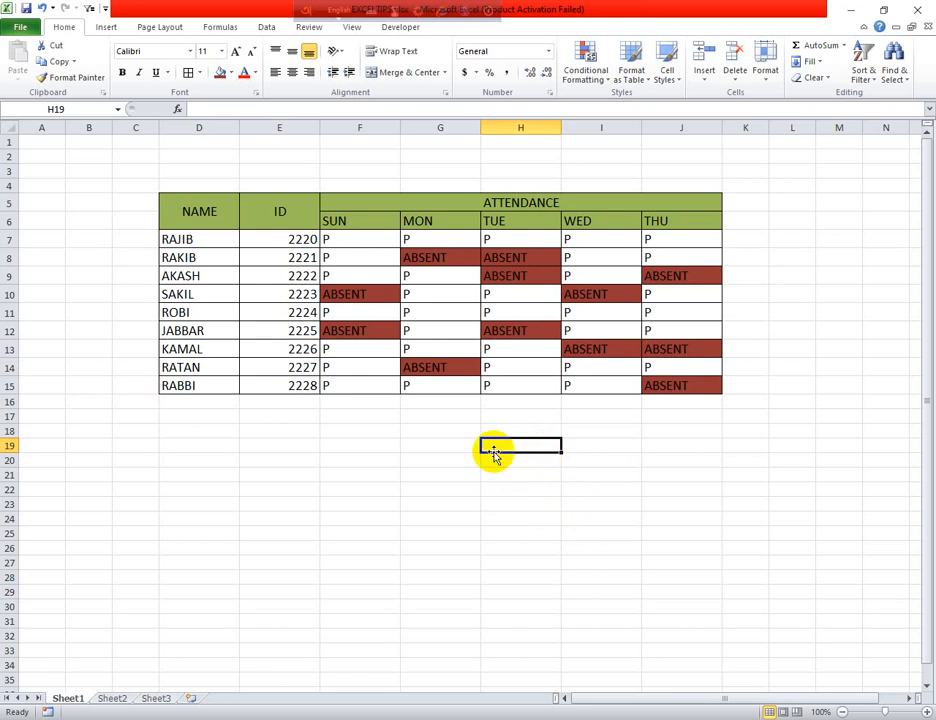
pyautogui.click(446, 429)
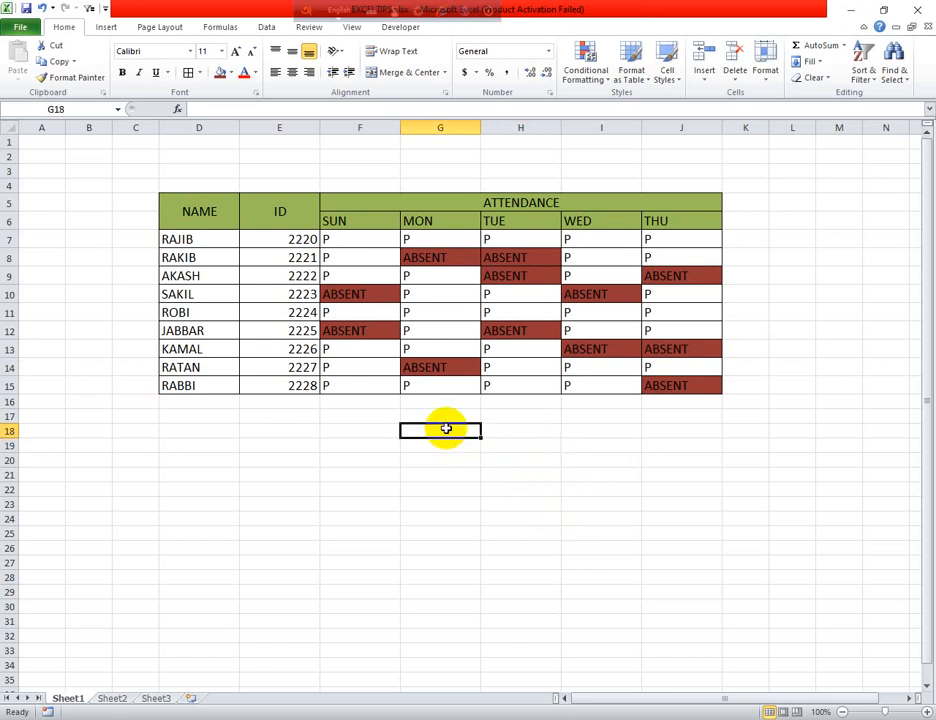
pyautogui.click(534, 419)
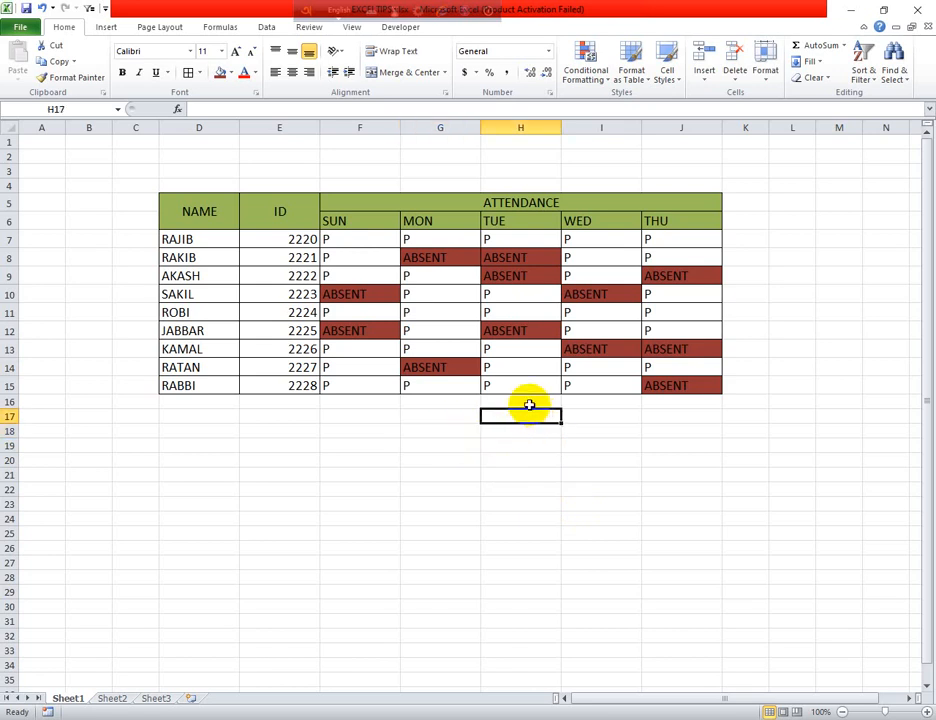
pyautogui.click(529, 404)
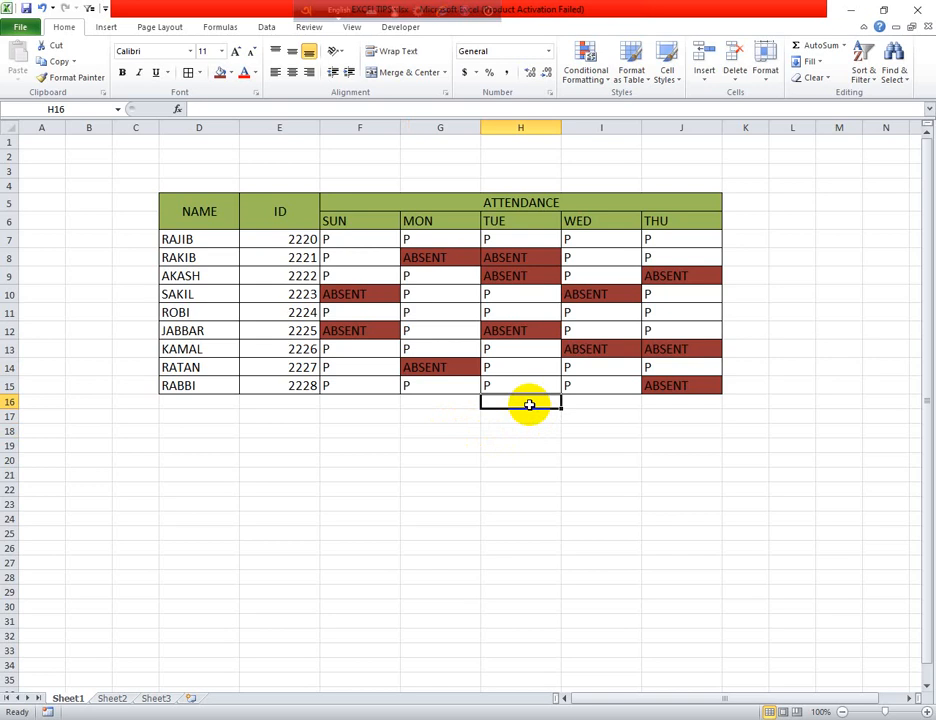